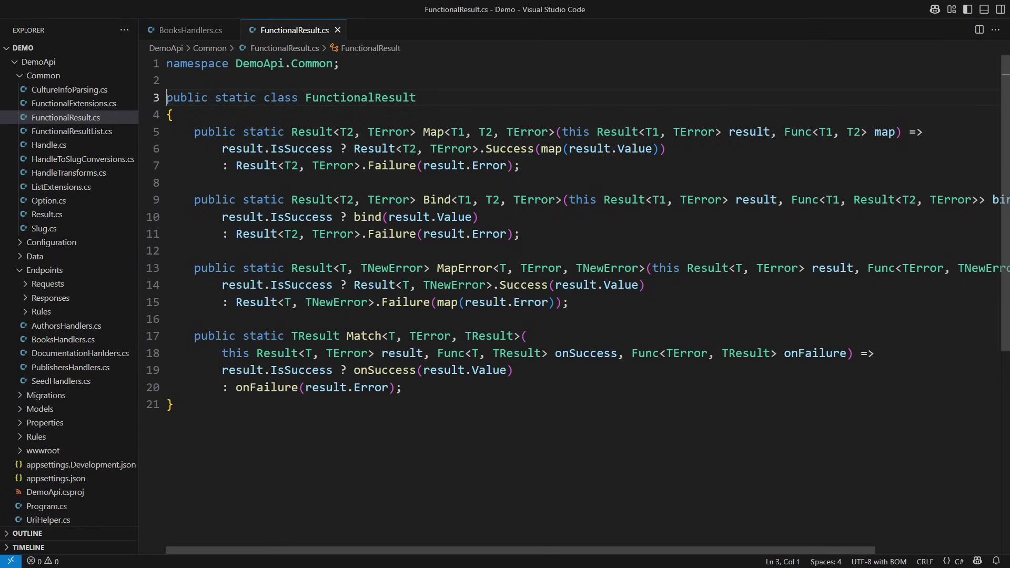
key("Down")
key("Down")
key("shift+Down")
key("shift+Down")
key("shift+Down")
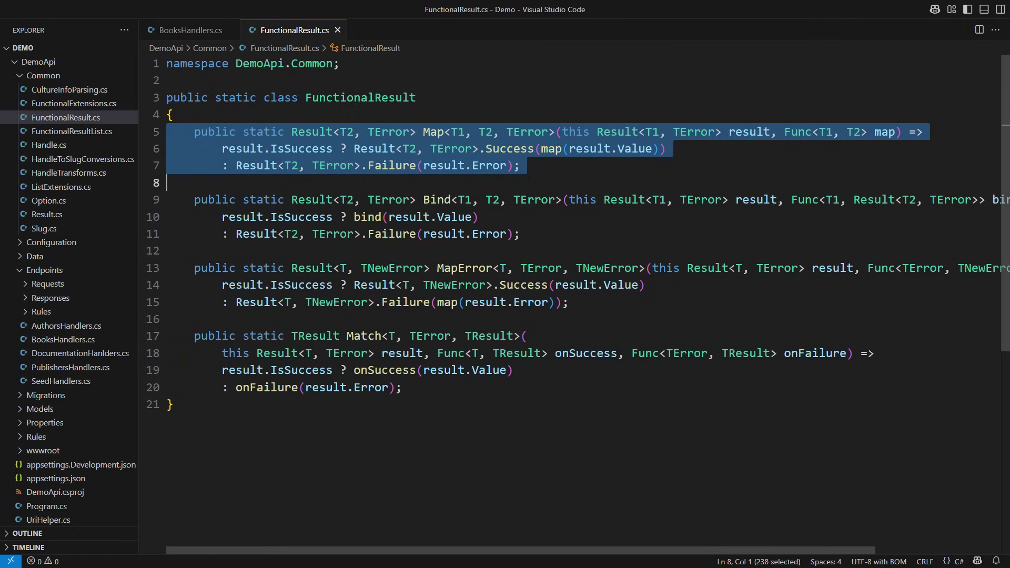
key("Down")
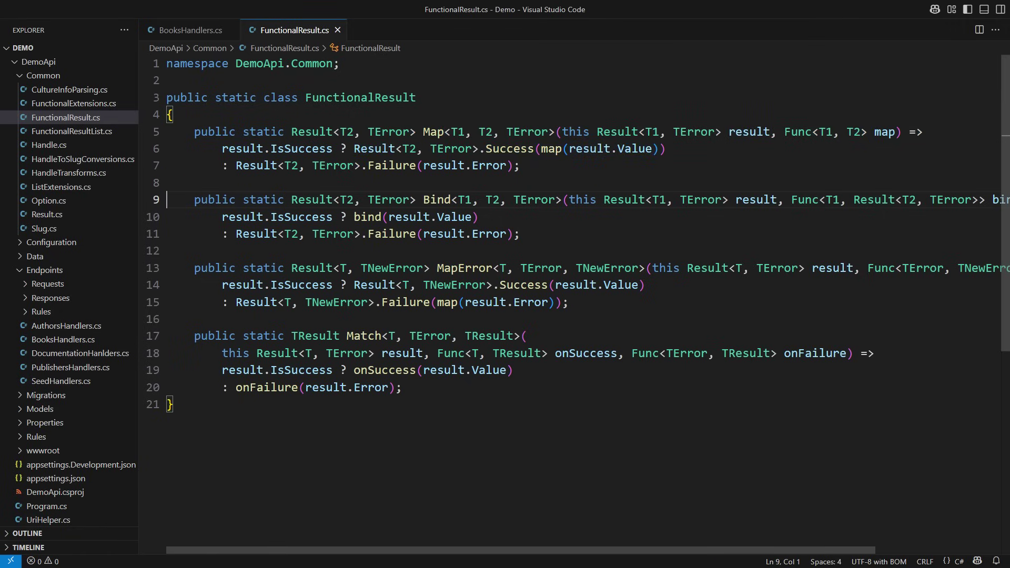
key("shift+Down")
key("shift+Down")
key("shift+Down")
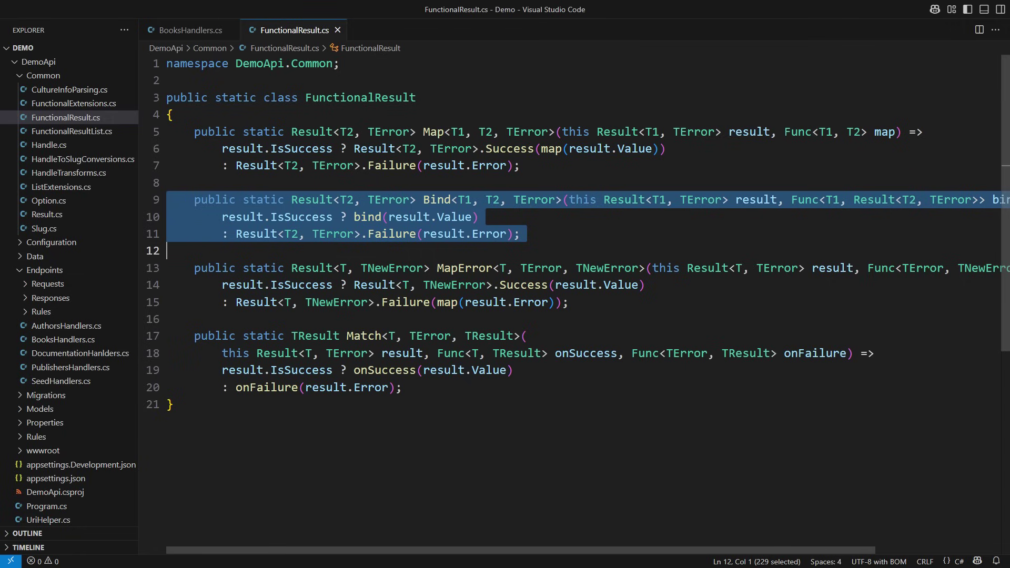
key("Down")
key("shift+Down")
key("shift+Down")
key("shift+Down")
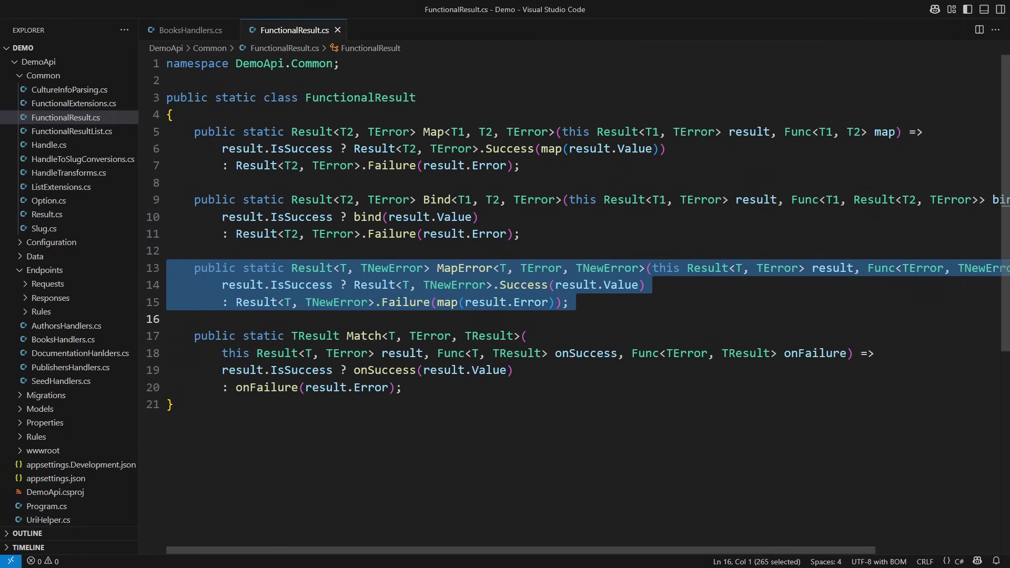
key("Escape")
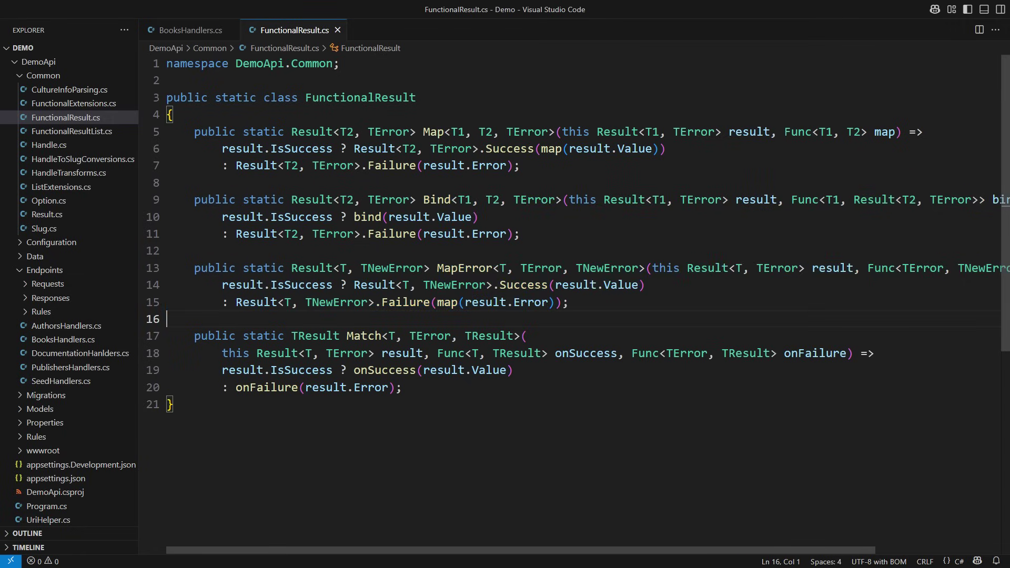
key("Down")
key("shift+Down")
key("shift+Down")
key("shift+Down")
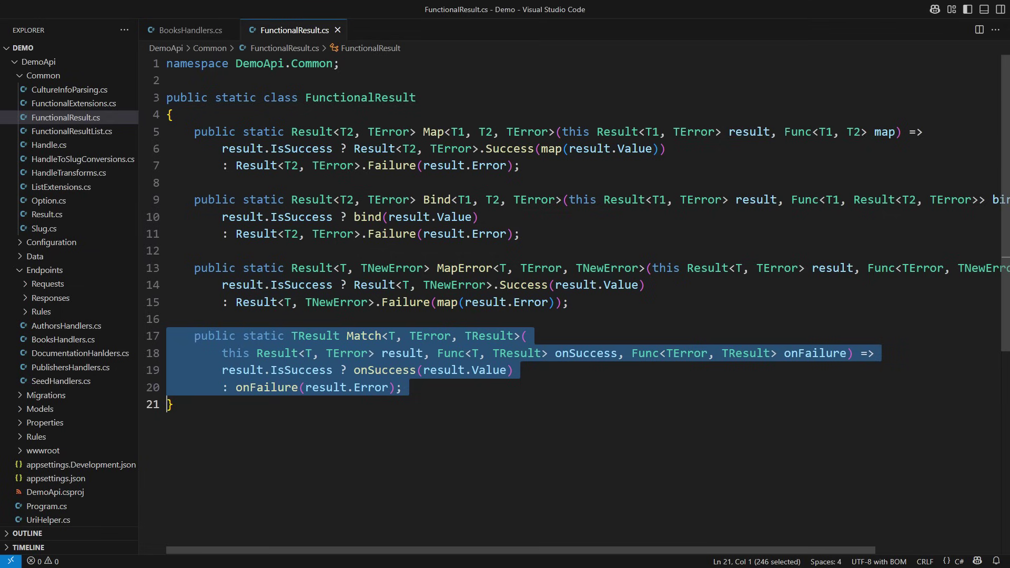
key("Escape")
key("Up")
key("Up")
key("Up")
key("Up")
key("Up")
key("Up")
key("Up")
key("Up")
key("Up")
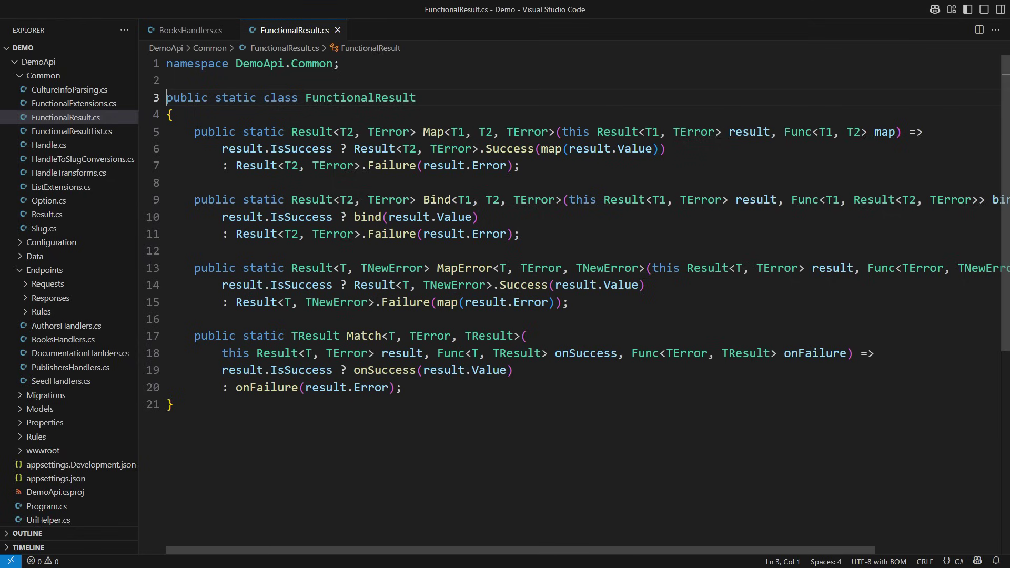
- In BooksHandlers.cs, comment the Result type after PostBook's awaited validation line
key("ctrl+Tab")
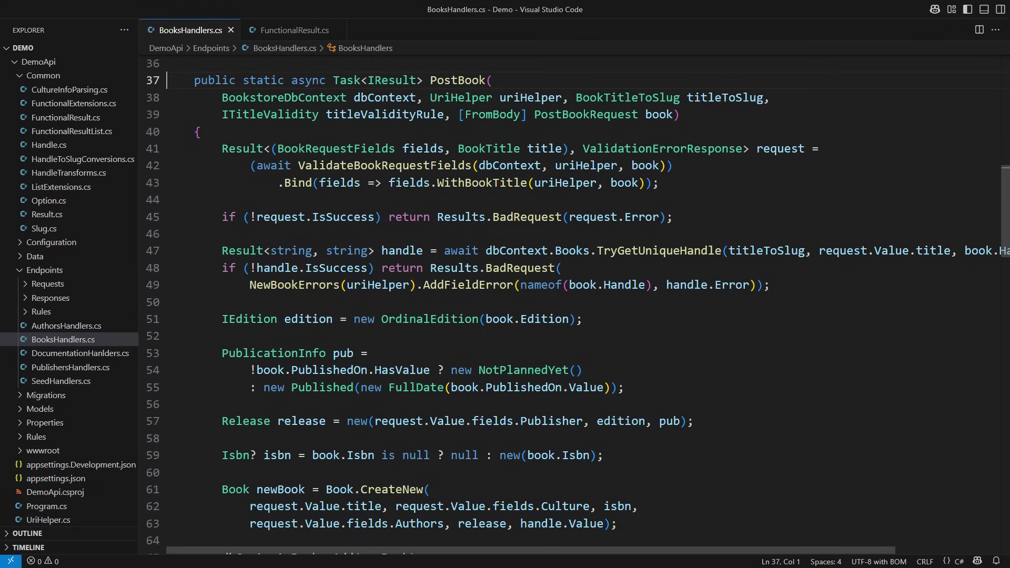
key("Down")
key("Down")
key("Down")
key("End")
key("Return")
key("Tab")
type("// ")
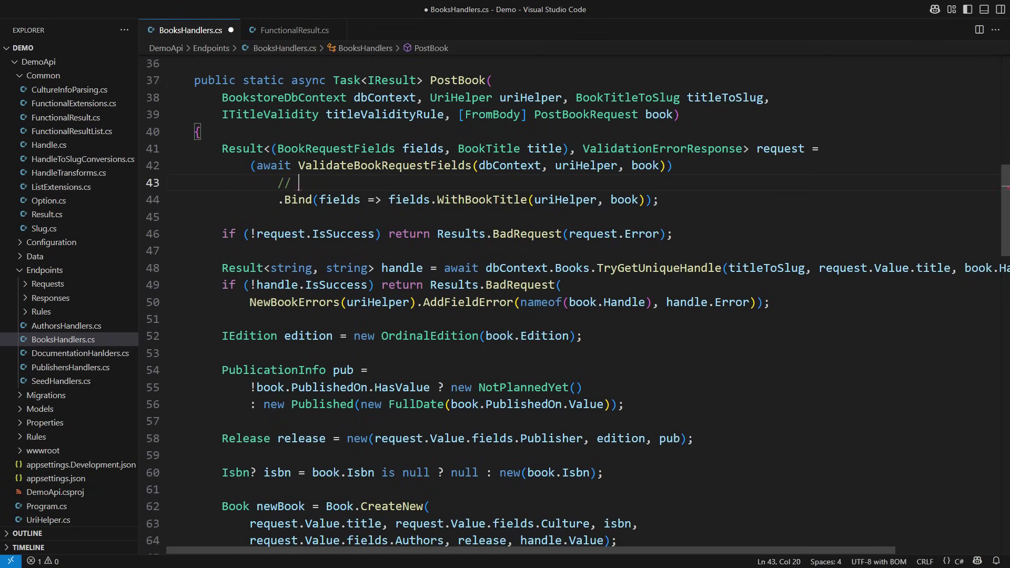
type("Result<BookRequestFields, ValidationErrorResponse>")
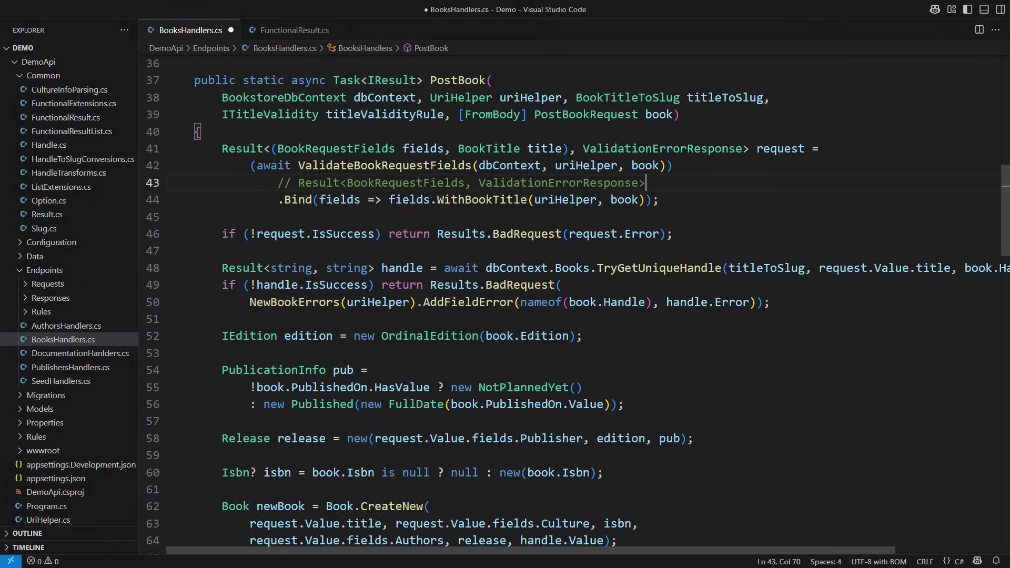
- Add // Result<...> type comments after the Bind call and the handle lookup
key("Down")
key("End")
key("Return")
type("// Result<")
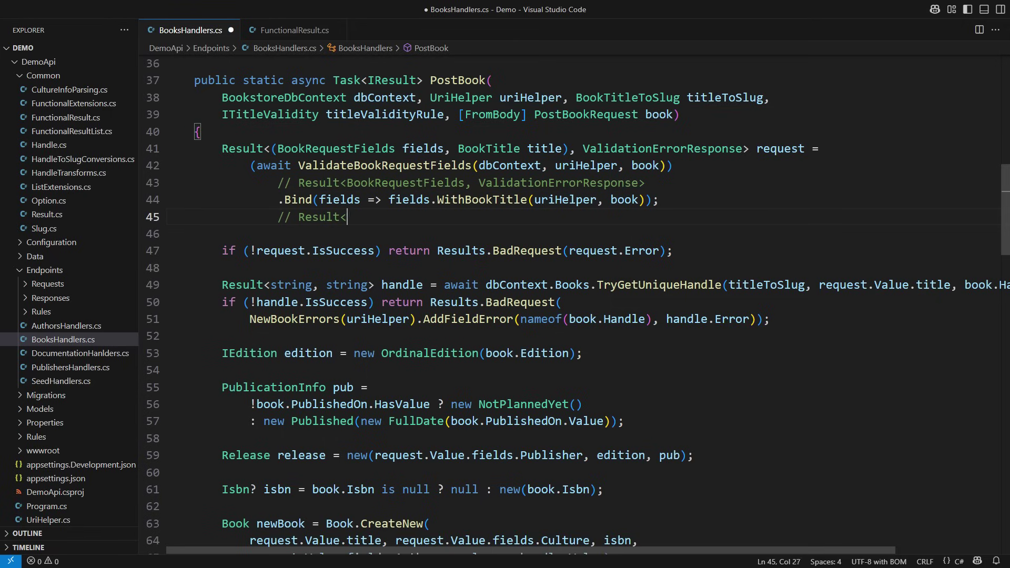
type("(BookRequestFields fields, BookTitle title), Valida")
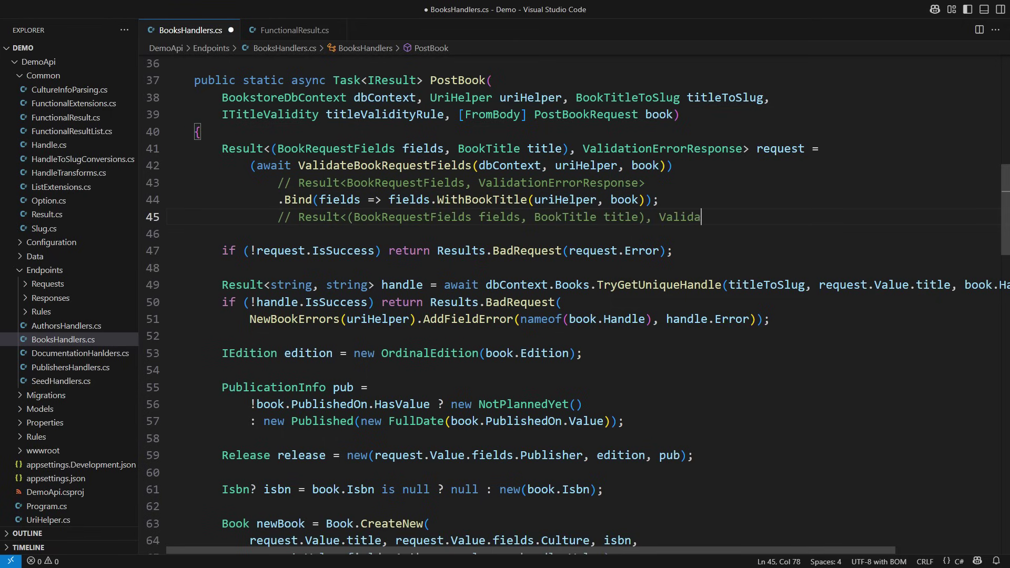
type("tionErrorResponse>")
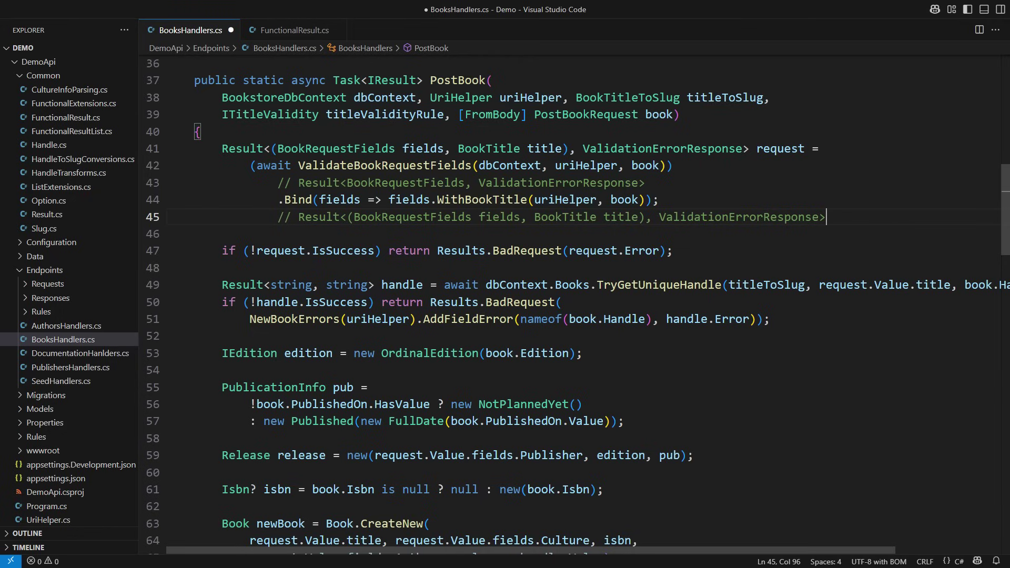
key("Down")
key("Down")
key("Down")
key("Home")
key("Home")
key("Return")
key("Up")
key("Tab")
key("Tab")
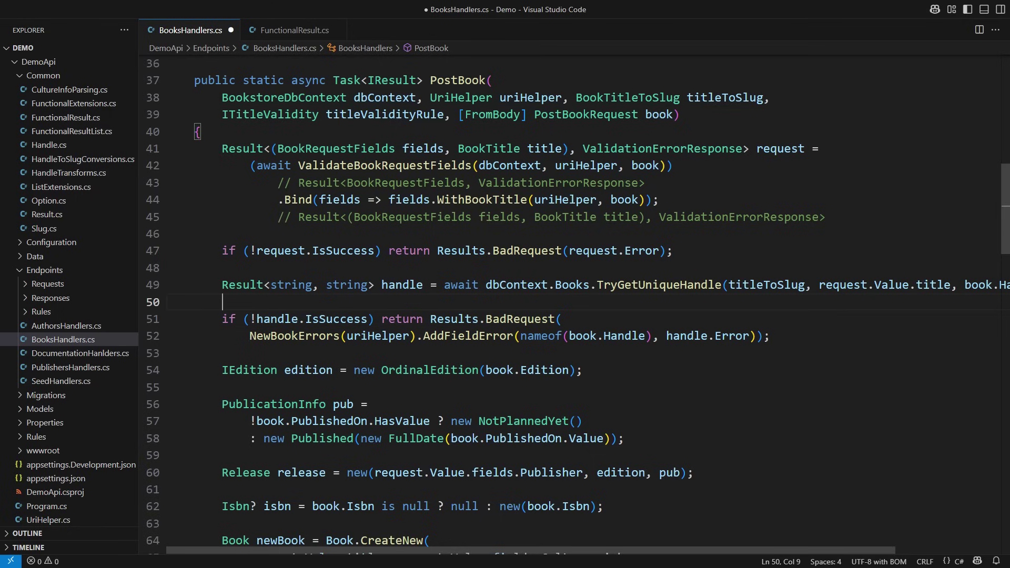
type("// Result<(BookRequestFields fields")
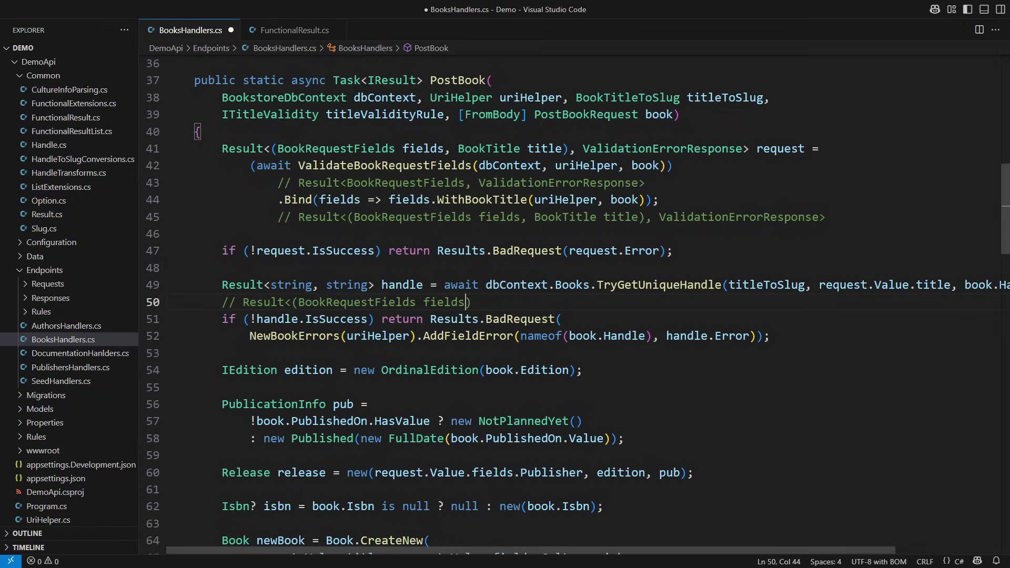
type(", BookTitle title, string handle), ValidationErr")
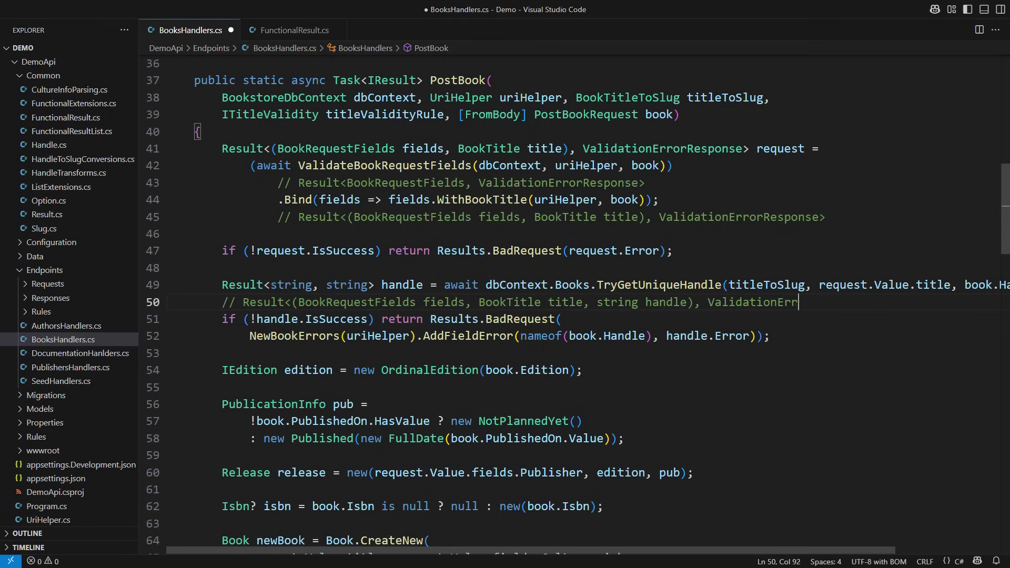
type("orResponse>")
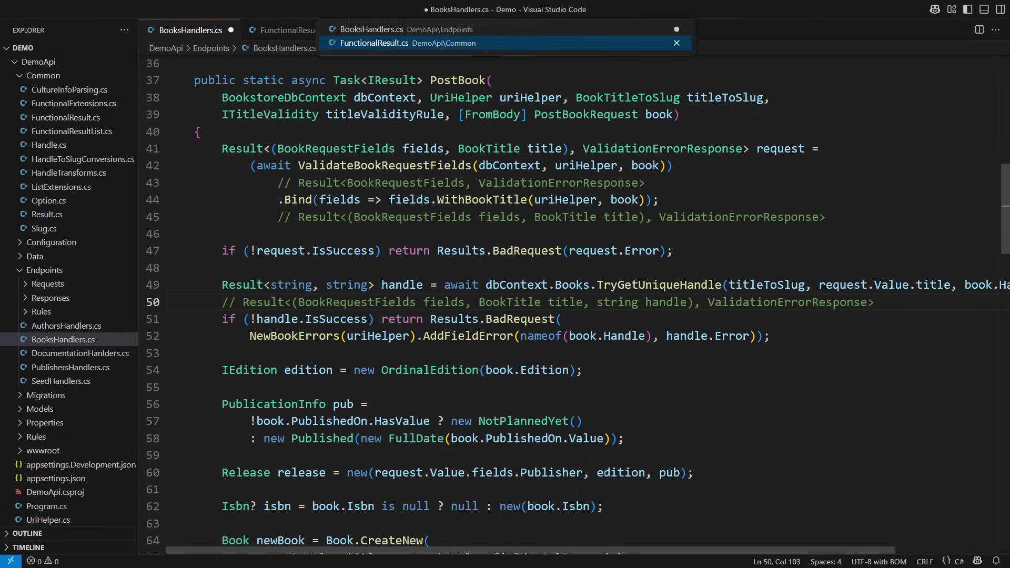
key("Return")
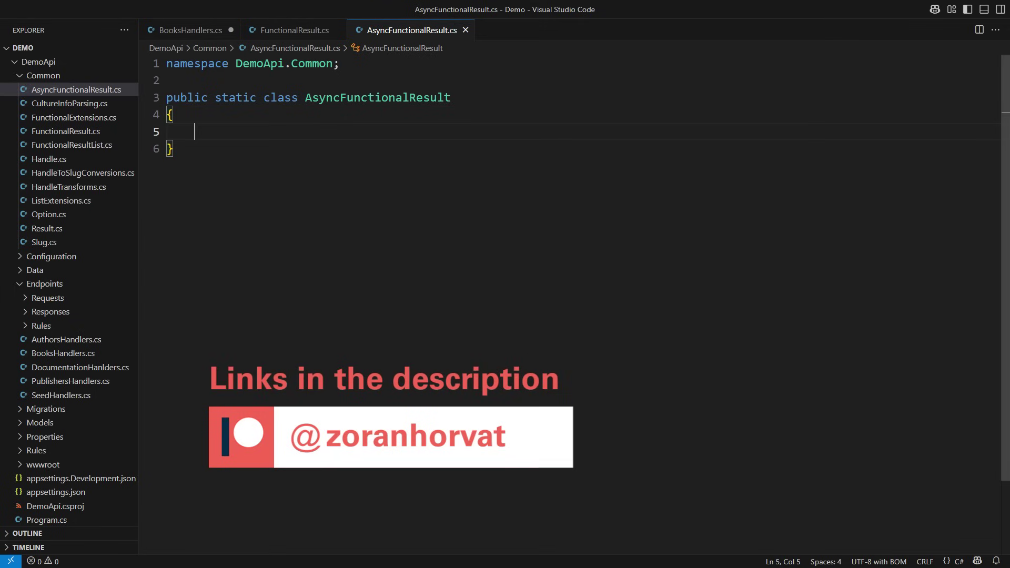
type("public static Result<T2, TError> MapAsync<T1, ")
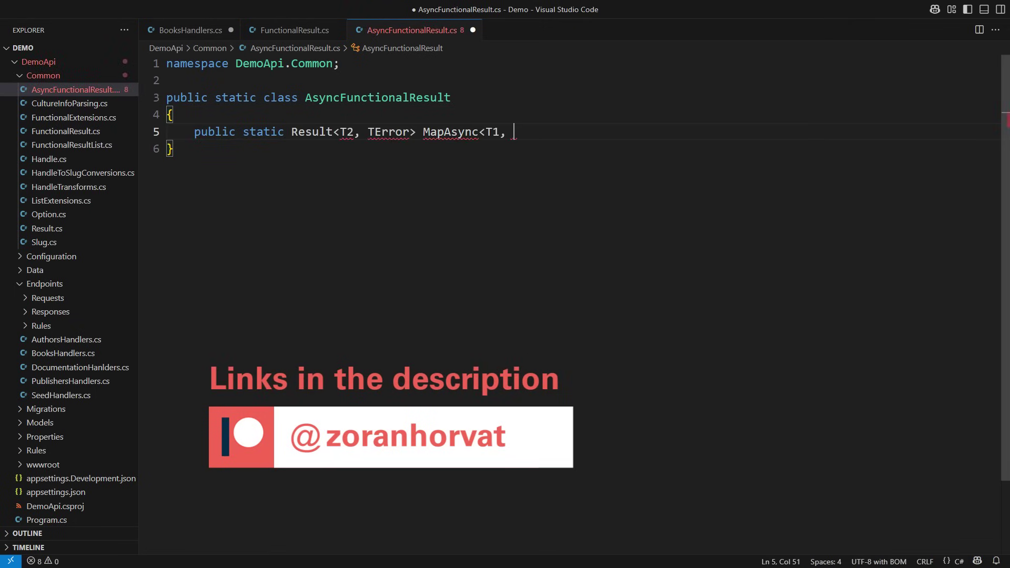
type("T2, TError>(")
- Write the MapAsync signature in AsyncFunctionalResult, returning an async Task of the mapped result
key("Return")
type("this R")
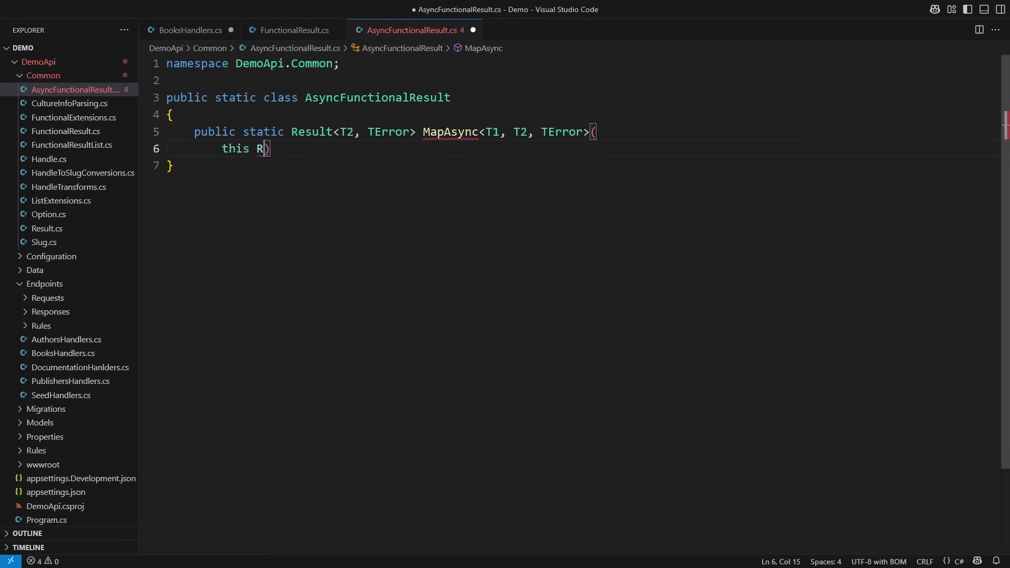
type("esult<T1, TError> result, Func<T1, T2> map)")
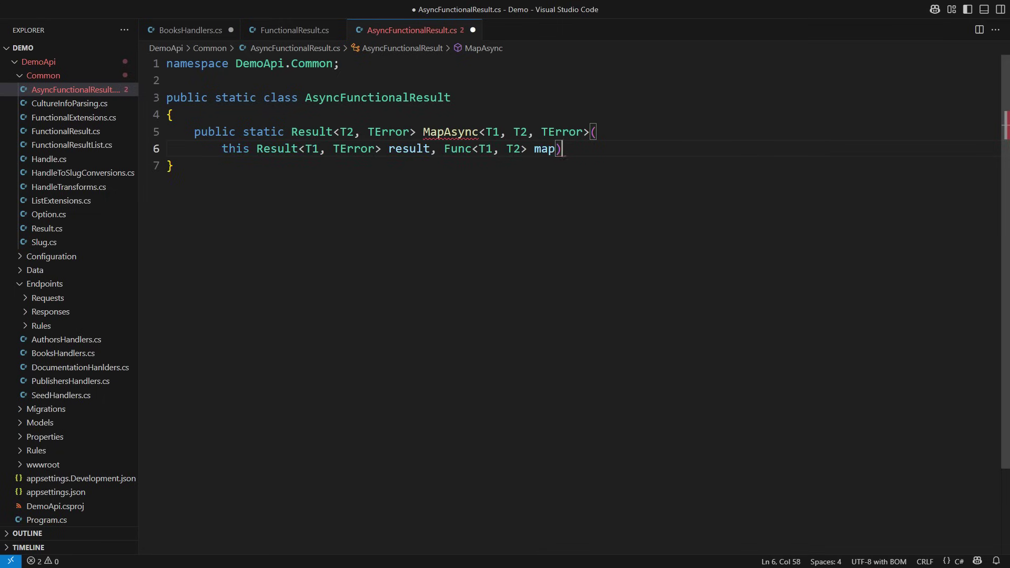
type(" =>")
key("Return")
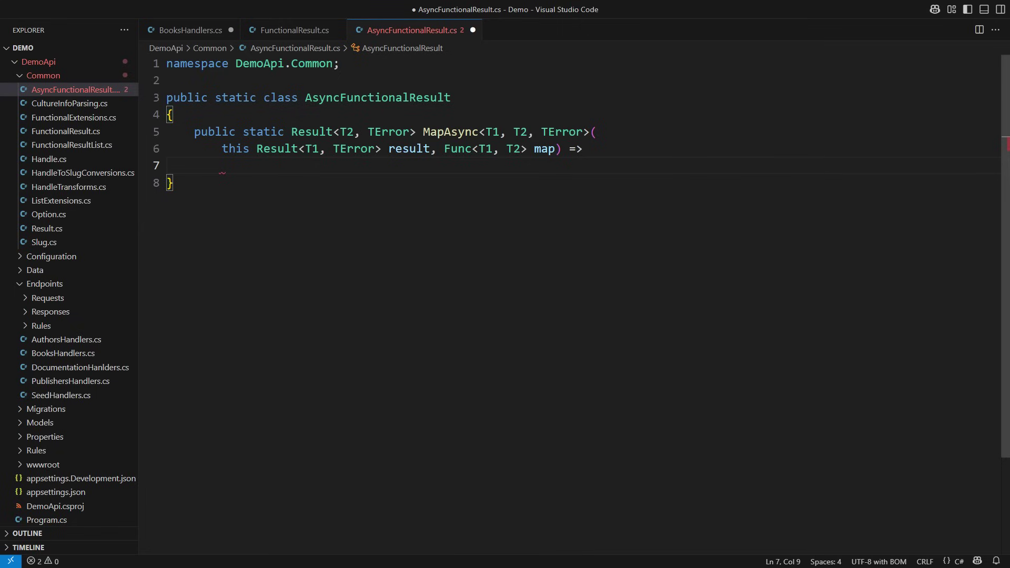
key("Up")
key("Up")
key("ctrl+Right")
key("ctrl+Right")
key("Right")
type("async Ta")
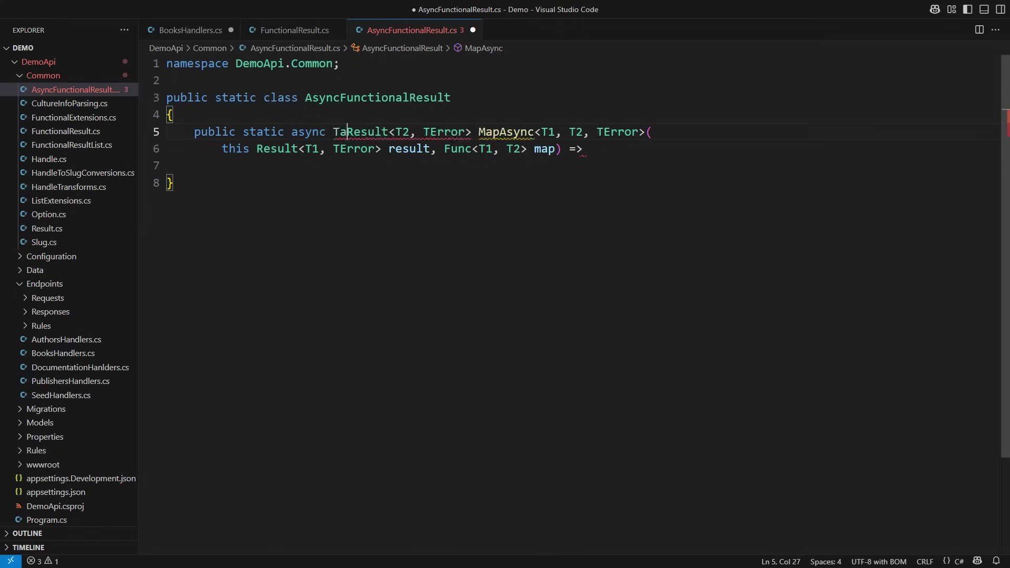
type("sk<")
type(">")
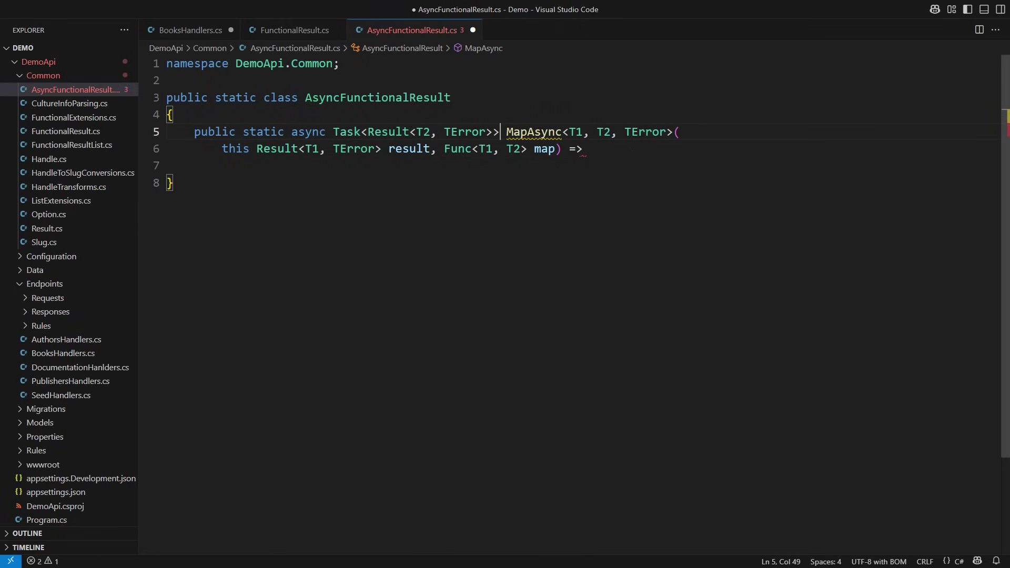
key("Down")
key("Down")
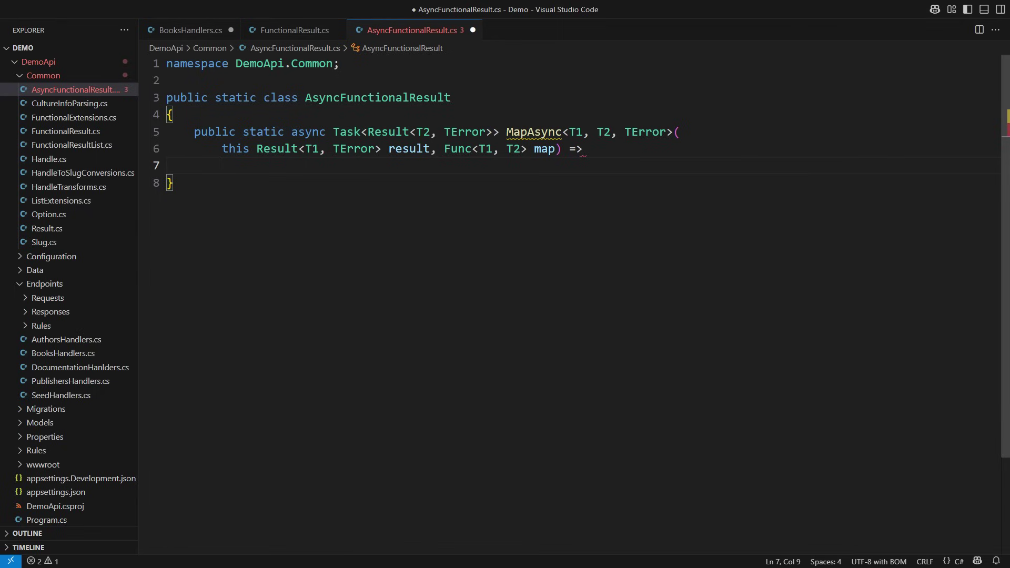
- Make the result parameter Task<Result<T1, TError>> and write the body (await result).Map(map);
key("Up")
key("ctrl+Right")
key("Right")
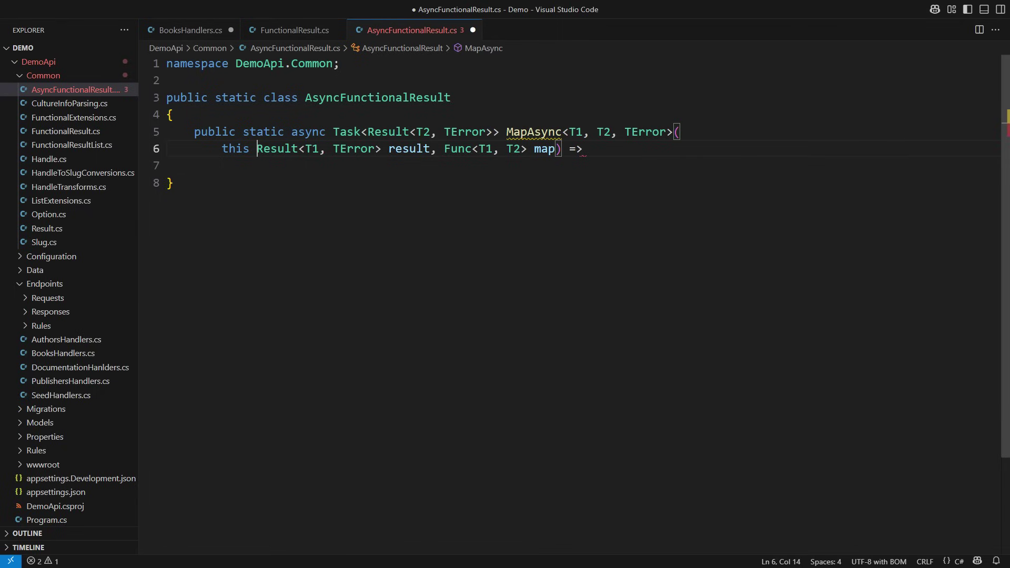
type("Task<")
key("ctrl+Right")
key("ctrl+Right")
key("ctrl+Right")
type(">")
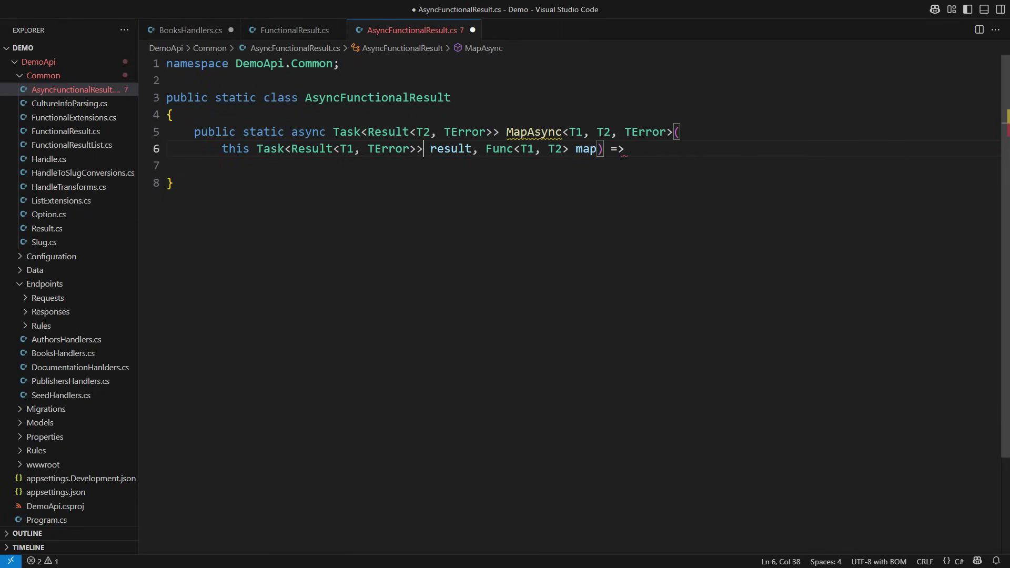
key("Down")
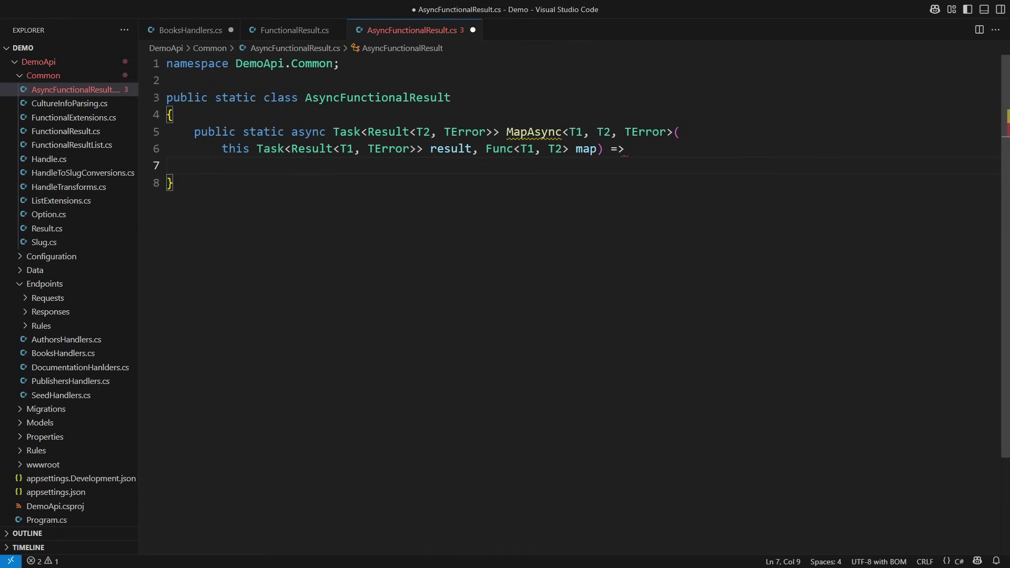
type("await result")
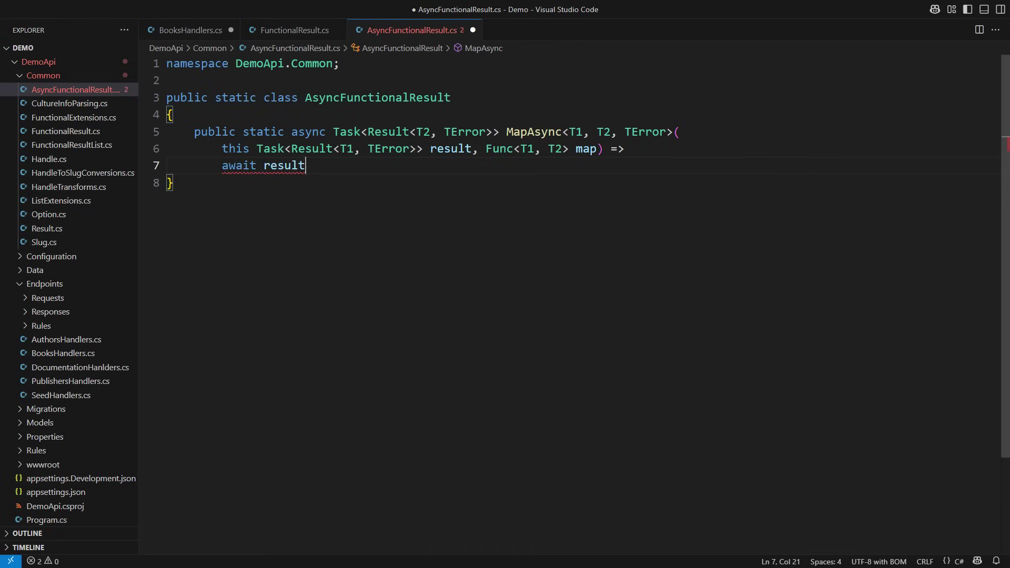
key("Home")
type("(")
key("End")
type(").Map")
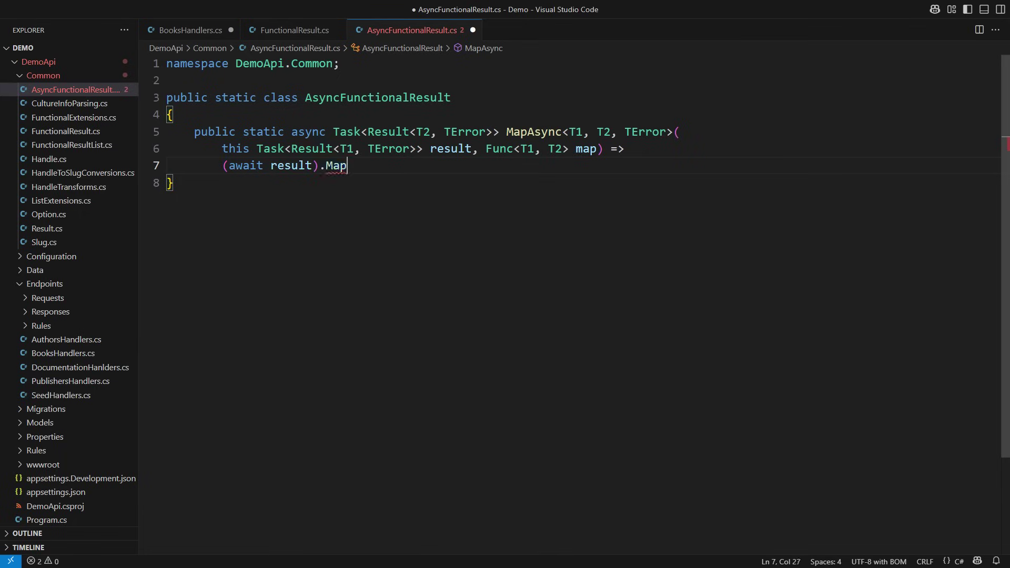
type("(map);")
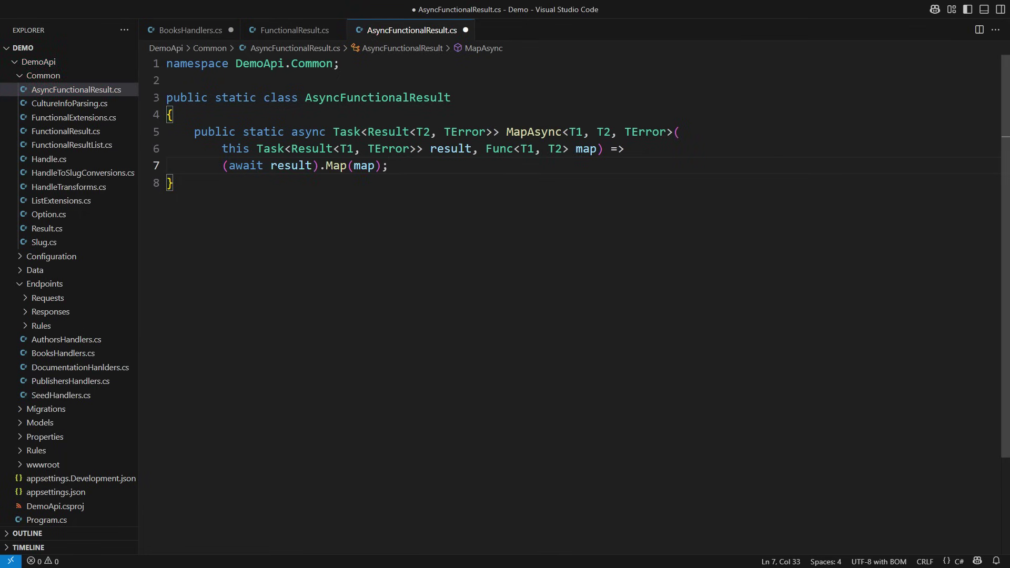
key("Return")
key("Return")
- Add MapAsync for an async mapper: IsSuccess ? Success(await mapAsync(result.Value)) : Failure(result.Error)
type("public static async Task<Result<T2, TError>> MapAsync<T1, T2, TError>(         this Result<T1, TError> result, Func<T1, Task<T2>> mapAsync) =>")
key("Return")
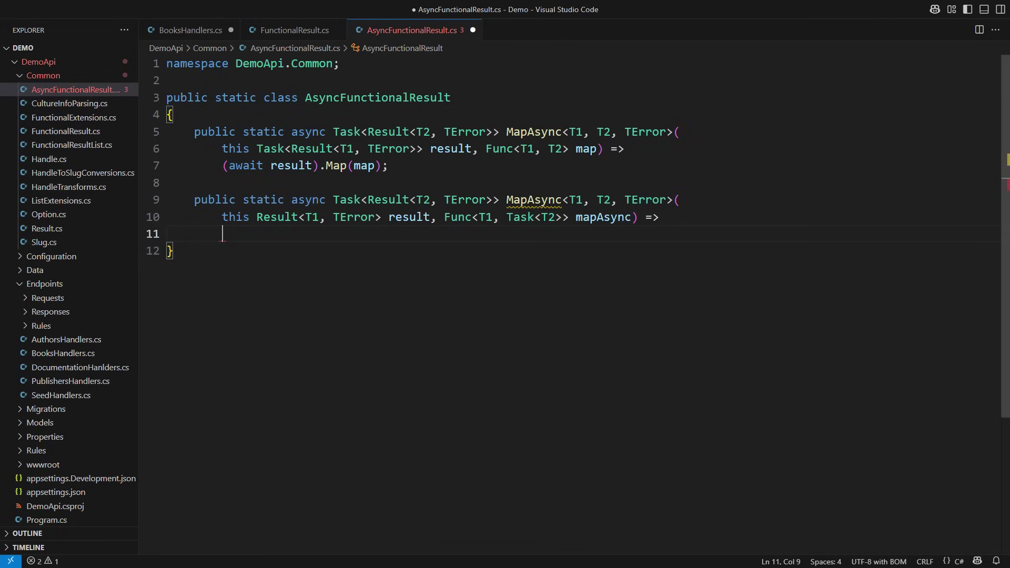
type("result.")
type("IsSuccess ? Result<T2, TError>.Success(")
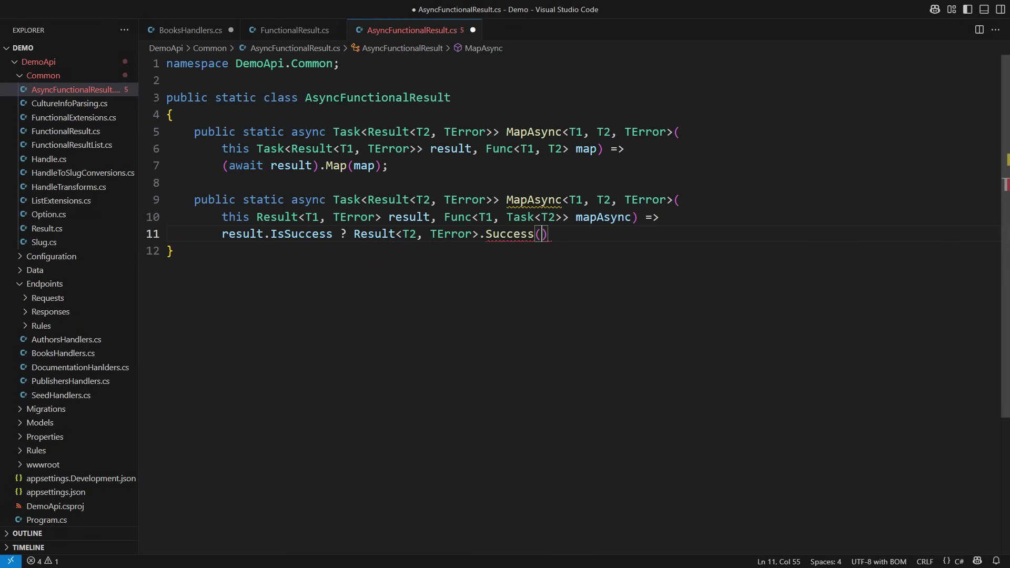
type("await")
type(" mapAsync(result.Value)")
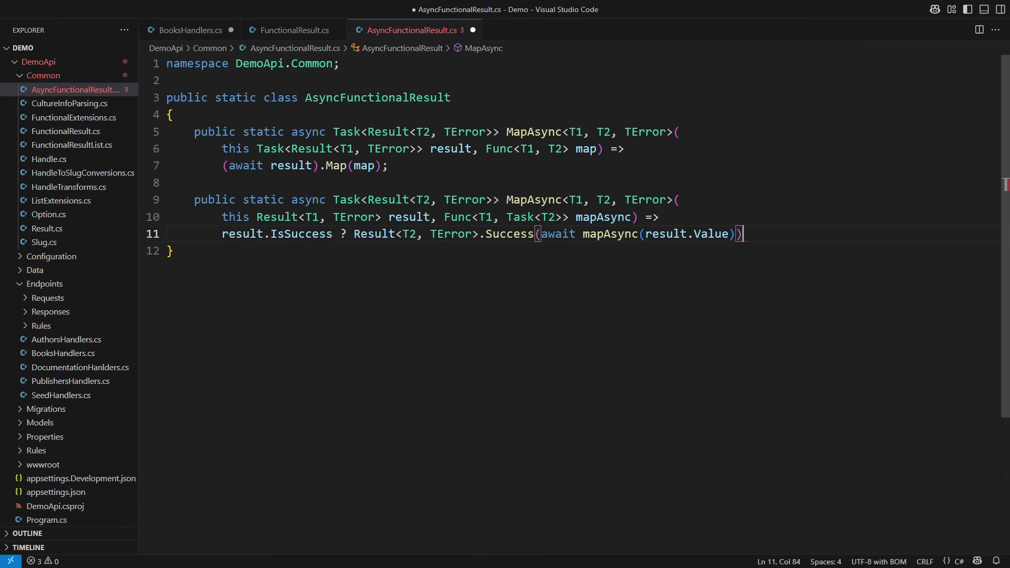
key("Return")
type(": Resul")
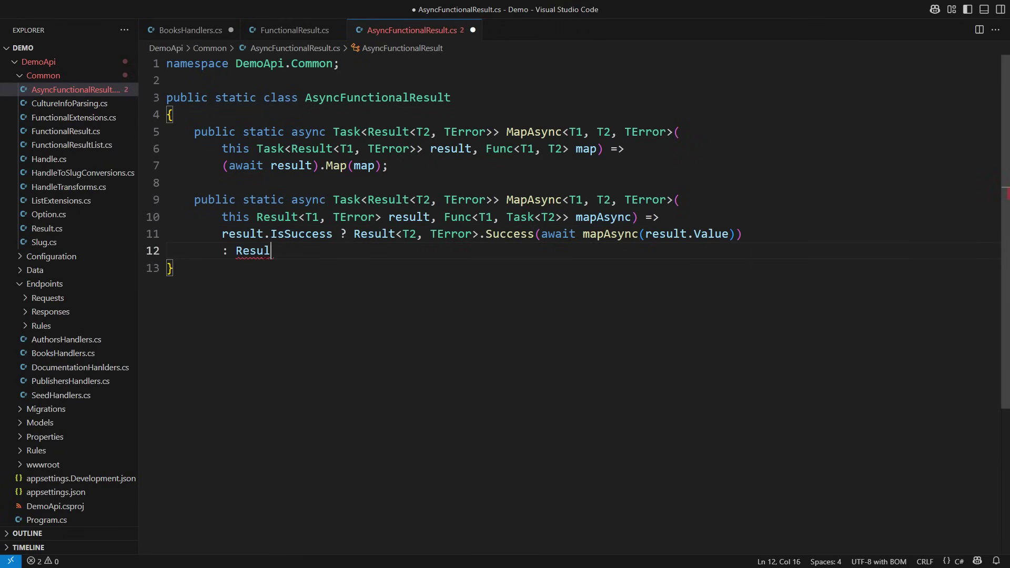
type("t<T2, TError>.Failure(result.Error);")
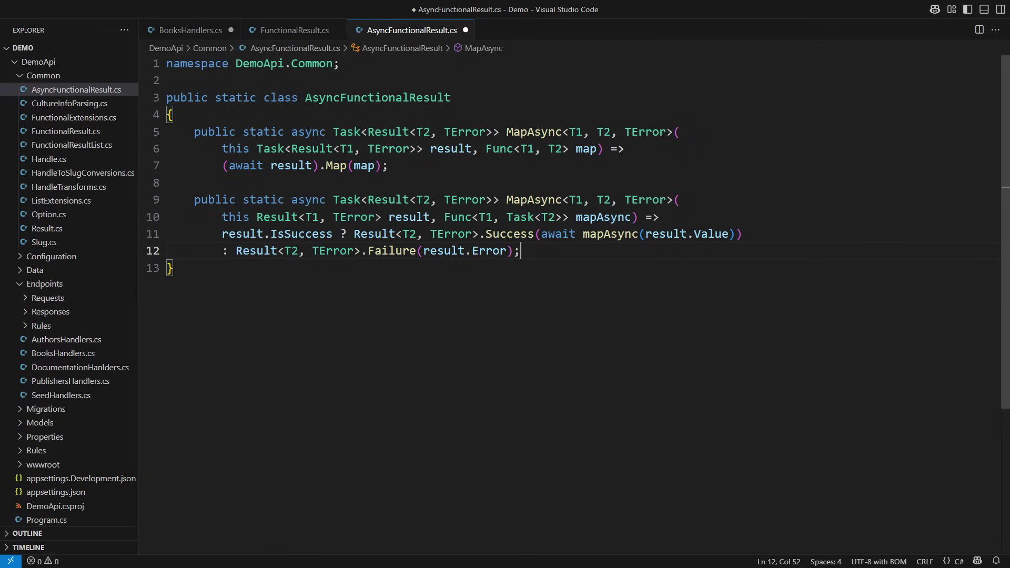
- Add the task-wrapped MapAsync overload returning await (await result).MapAsync(mapAsync);
key("Return")
key("Return")
type("public static async Task<Result<T2, TError>> MapAsync<T1, T2, TError>(         this Task<Result<T1, TError>> result, Func<T1, Task<T2>> mapAsync) =>")
key("Return")
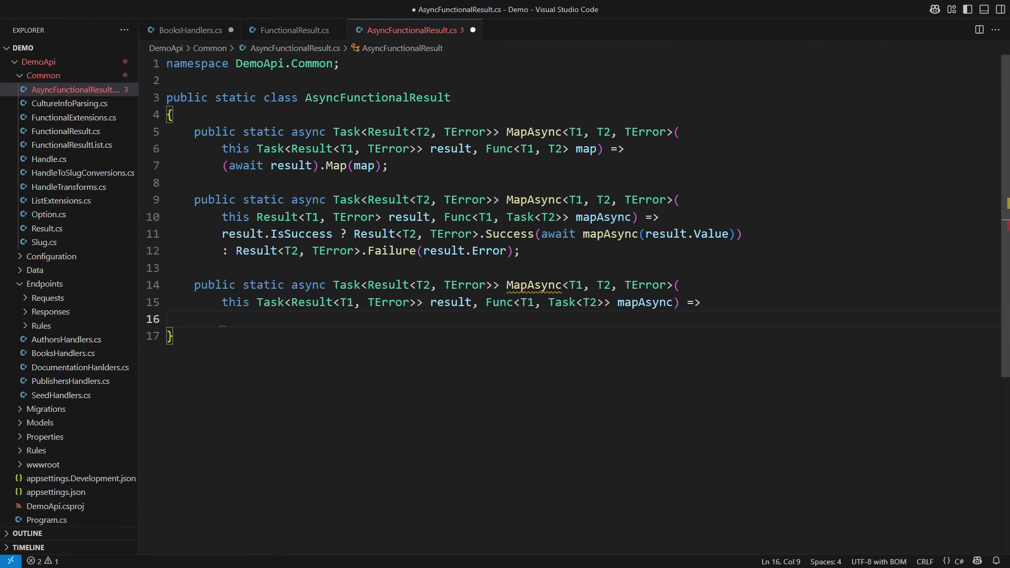
type("await result")
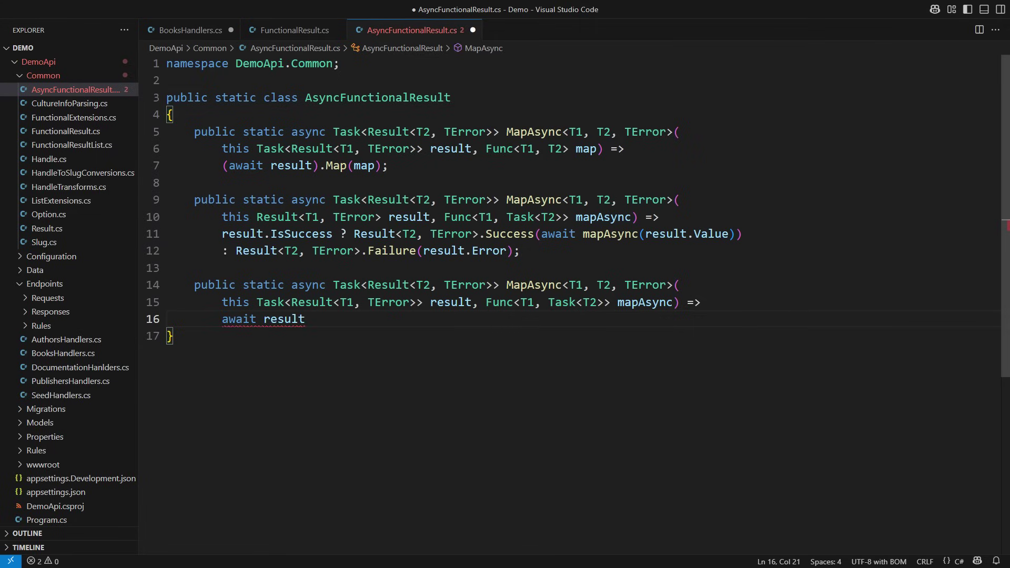
key("Home")
type("(")
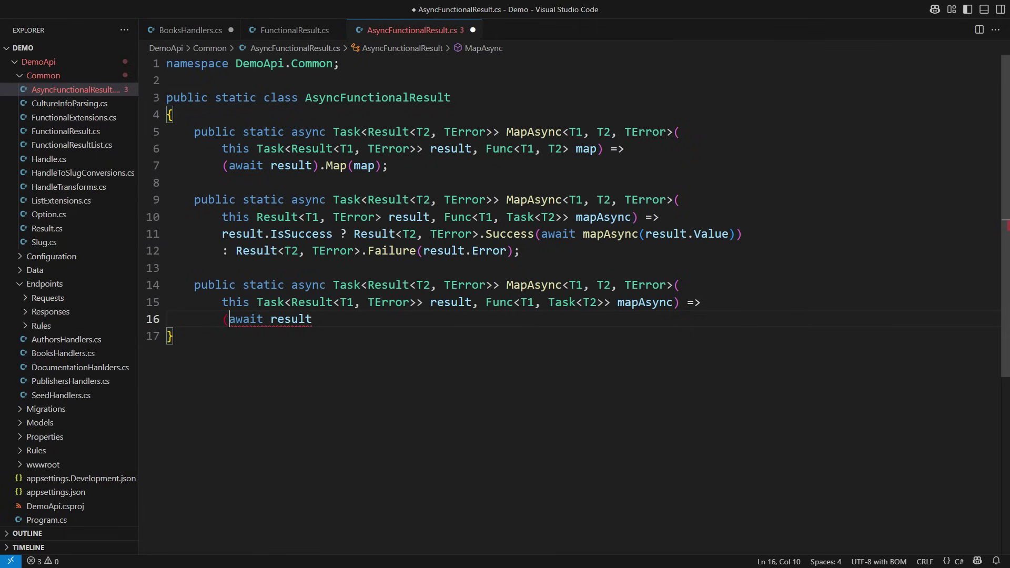
key("End")
type(").MapAsync(mapAsync);")
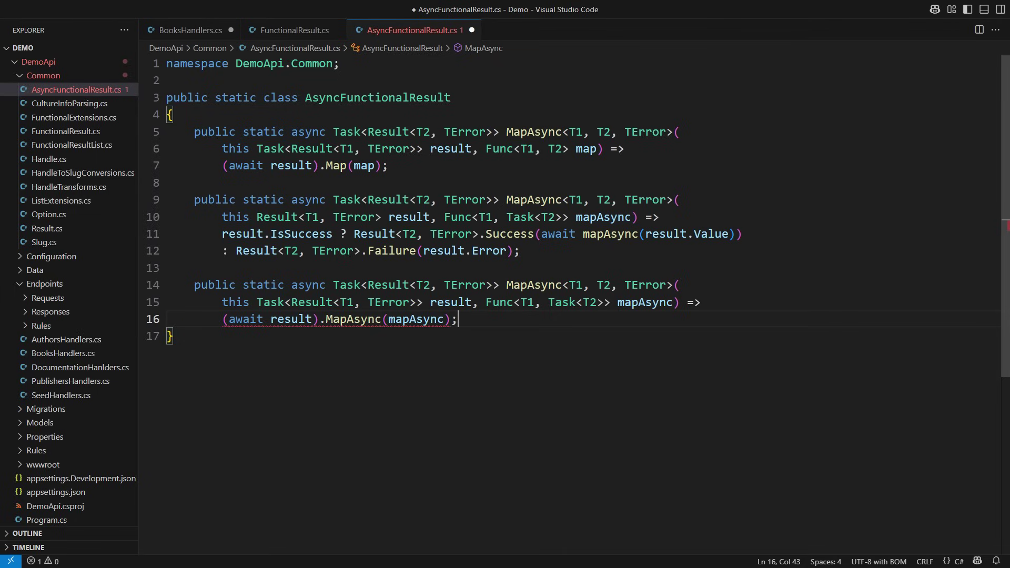
key("Home")
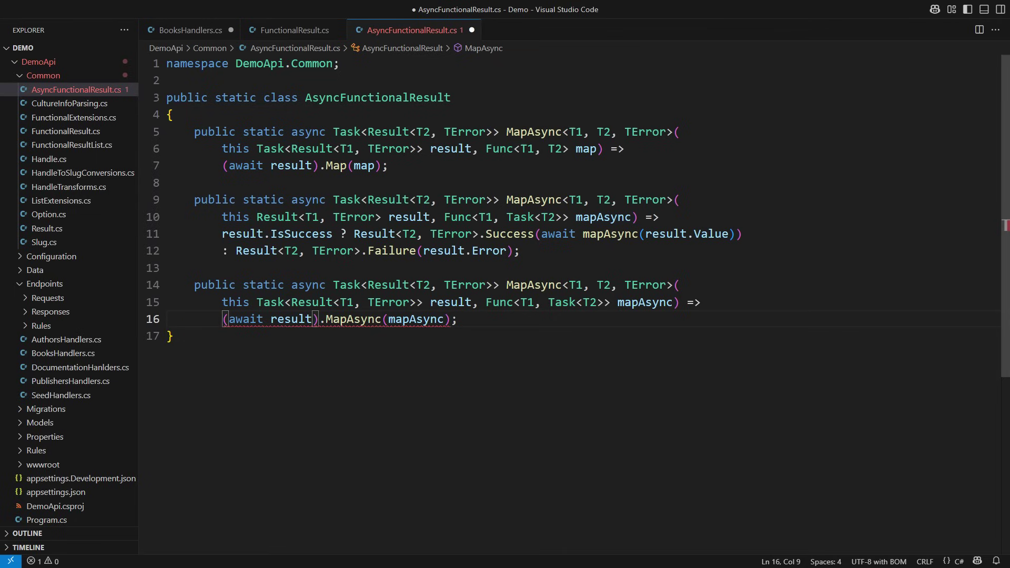
type("await")
key("End")
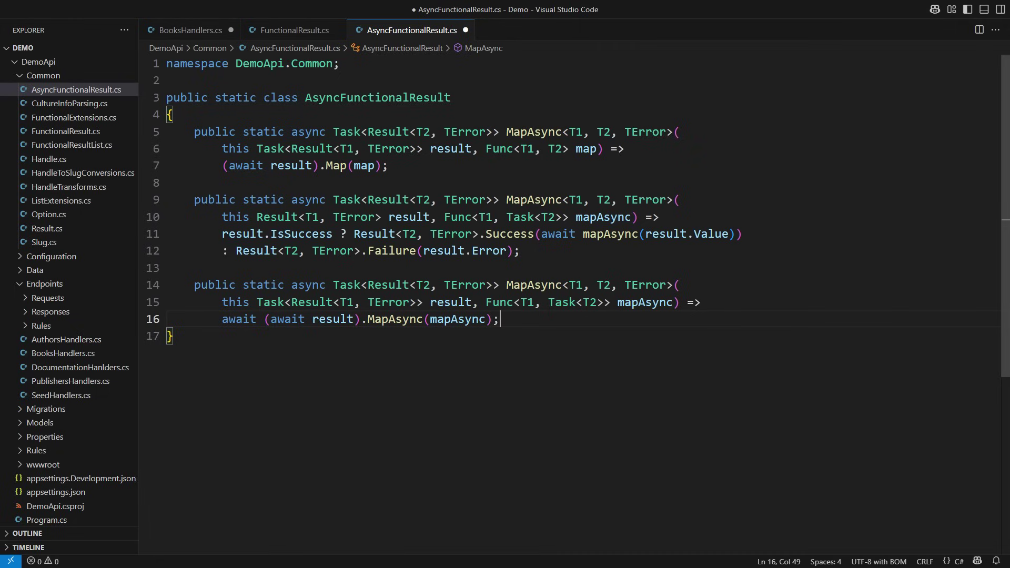
scroll(579, 226, "down", 3)
scroll(575, 300, "down", 1)
- Paste three BindAsync signatures and retype parameters to Task<Result<...>> and bindAsync
key("Return")
key("Return")
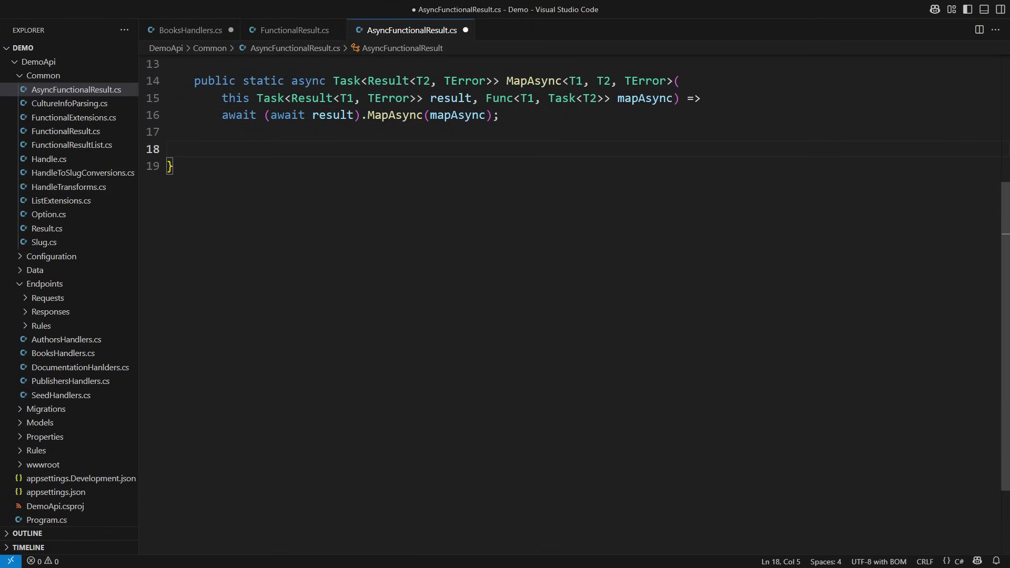
type("public static async Task<Result<T2, TError>> BindAsync<T1, T2, TError>(         this Result<T1, TError> result, Func<T1, Result<T2, TError>> bind) =>")
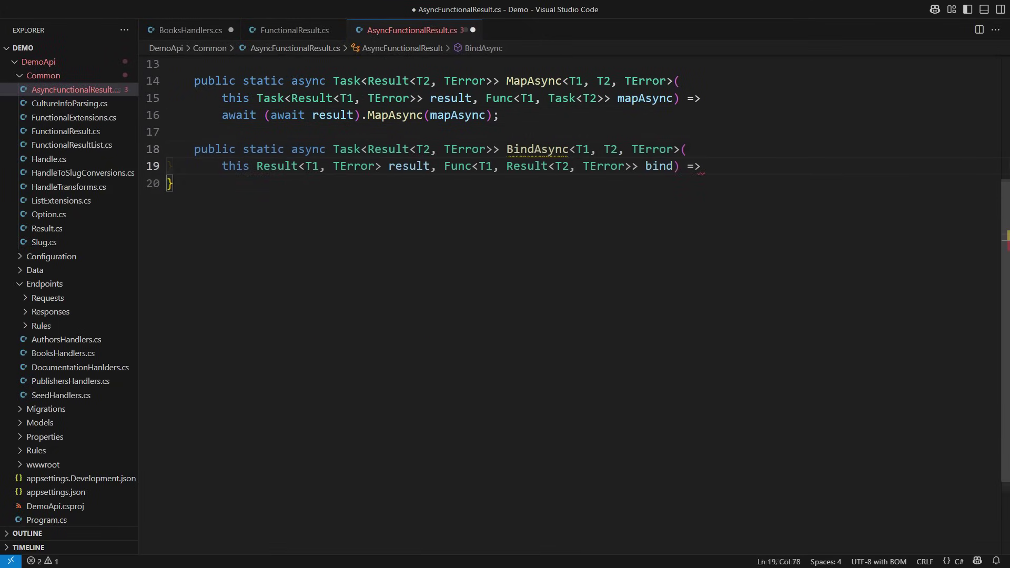
type("      public static async Task<Result<T2, TError>> BindAsync<T1, T2, TError>(         this Result<T1, TError> result, Func<T1, Result<T2, TError>> bind) => }     public static async Task<Result<T2, TError>> BindAsync<T1, T2, TError>(         this Result<T1, TError> result, Func<T1, Result<T2, TError>> bind) =>")
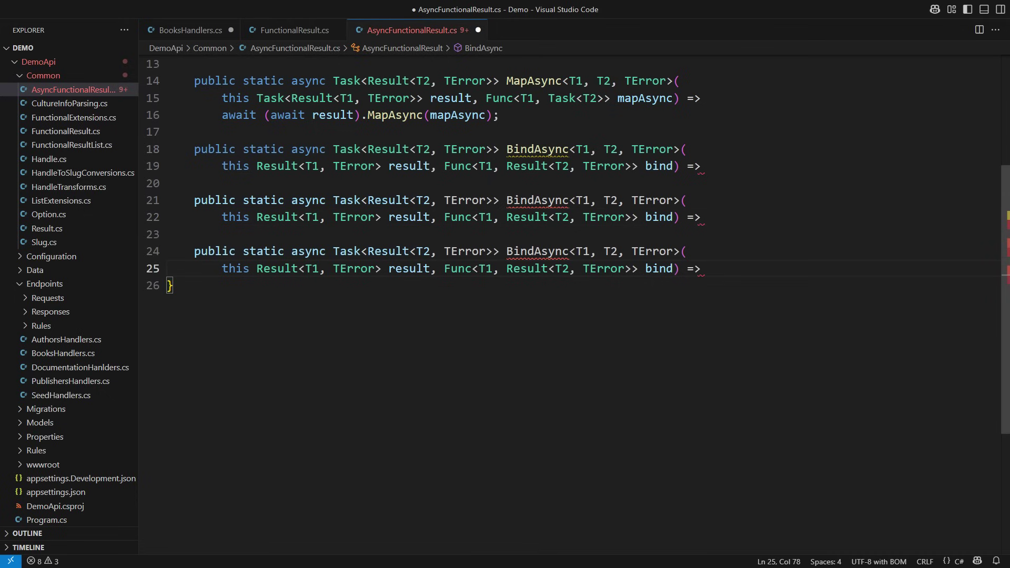
left_click_drag(257, 166, 382, 167)
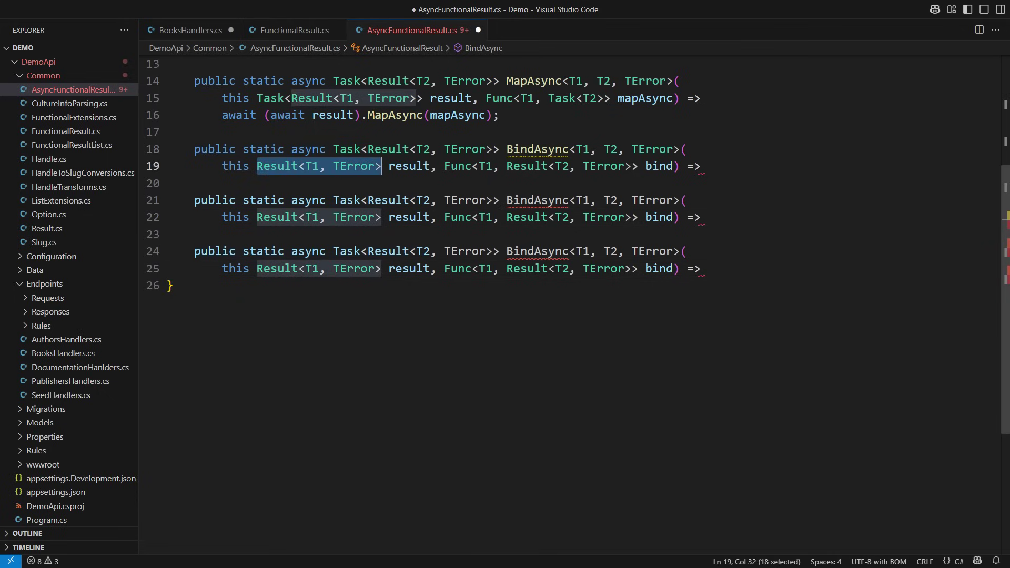
type("Task<Result<T1, TError>>")
left_click_drag(507, 217, 629, 217)
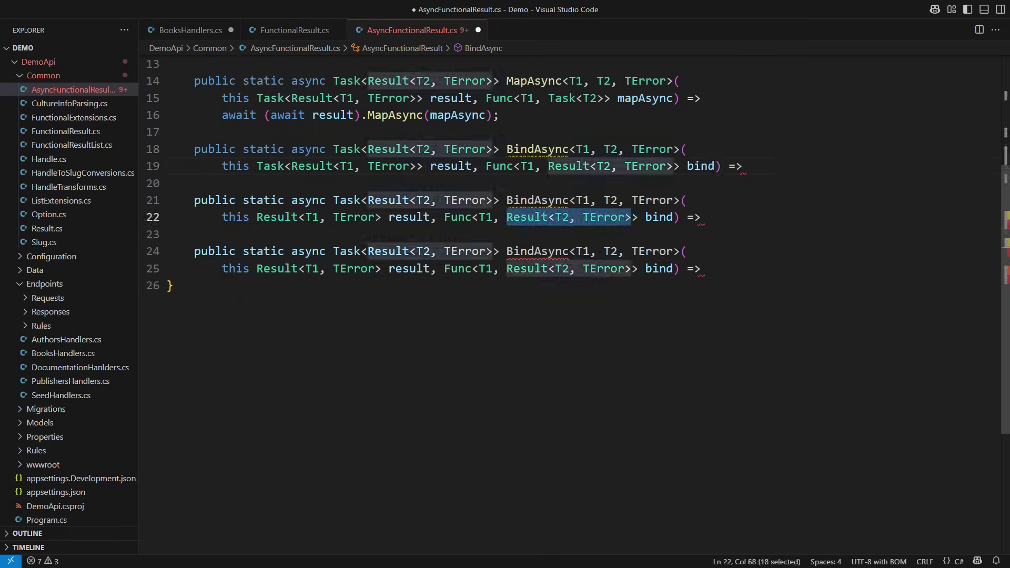
type("Task<Result<T2, TError>>")
key("End")
key("Left")
key("Left")
key("Left")
type("Async")
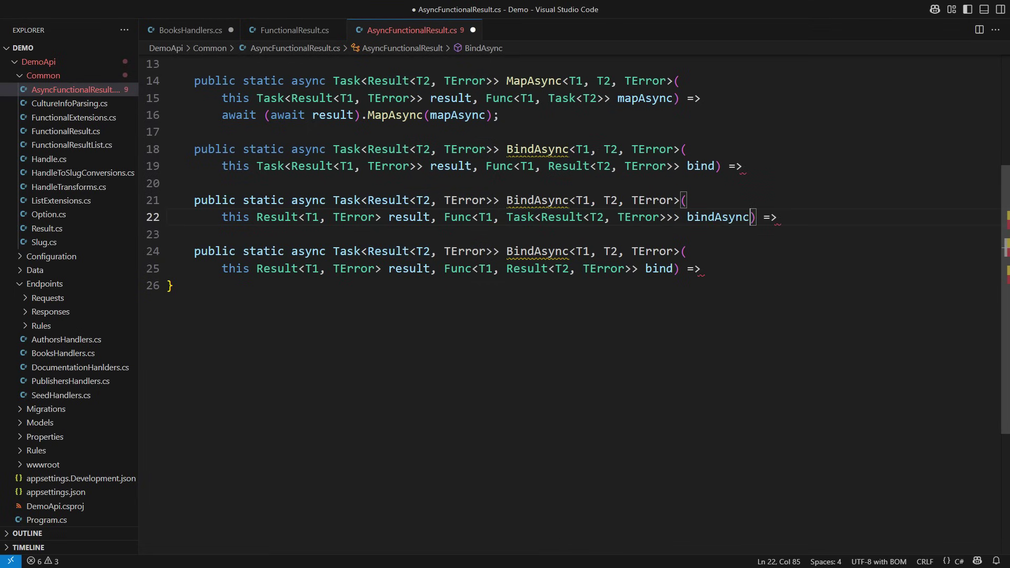
type("Task<Result<T1, TError>> result, Func<T1, Task<Result<T2, TError>>> bindAsync")
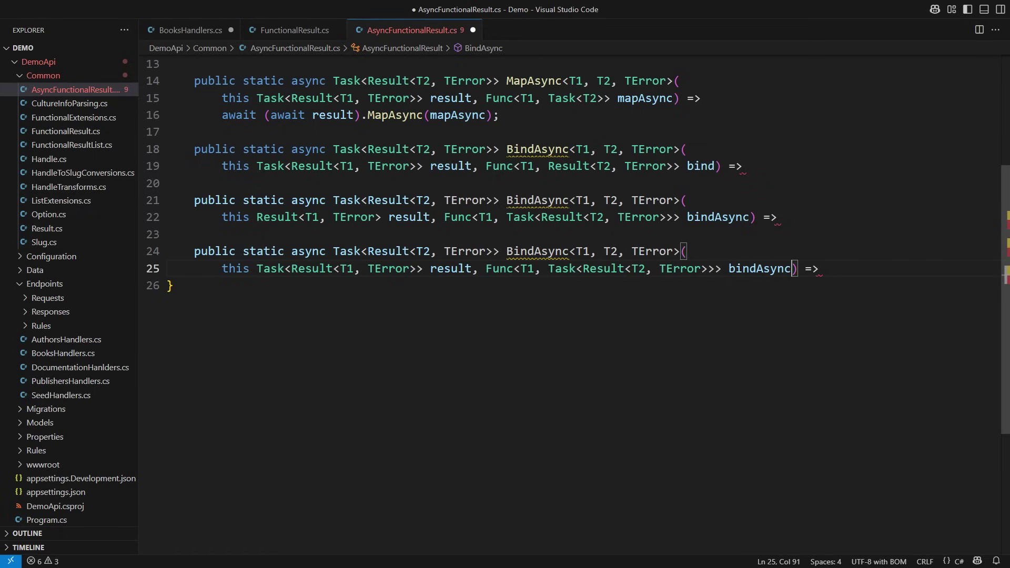
- Write the first BindAsync body delegating to Bind and the second as an IsSuccess ternary
key("Up")
key("Up")
key("Up")
key("Up")
key("Up")
key("Up")
key("Return")
type("(await")
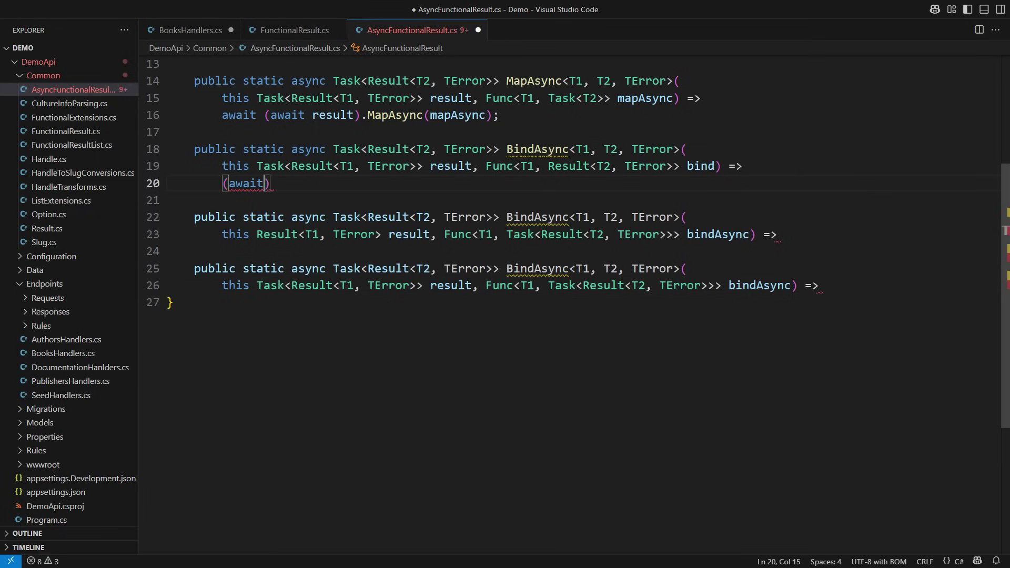
type(" result).Bind(bind);")
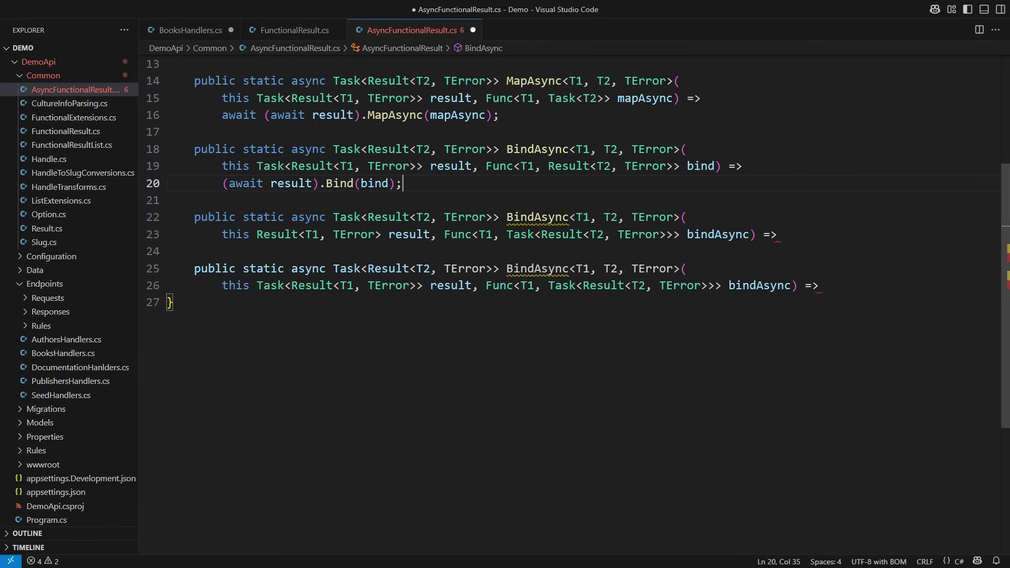
key("Down")
key("Down")
key("Down")
key("End")
key("Return")
type("result.IsSuccess ? await bindAsync(result.Value)         : Result<T2, TError>.Failure(result.Error);")
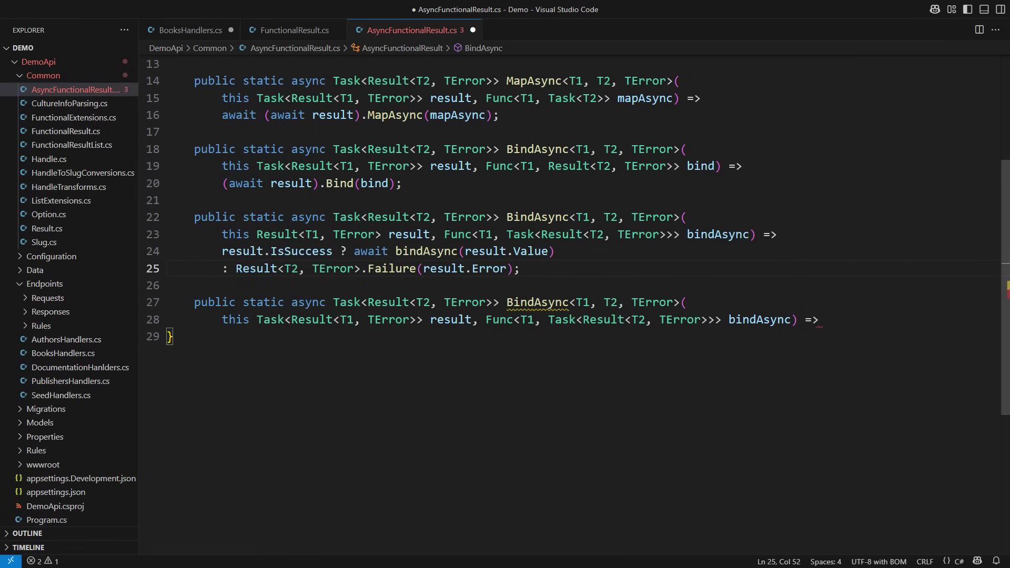
- Write the third BindAsync body awaiting the task result and its BindAsync call
key("Down")
key("Down")
key("Down")
key("End")
key("Return")
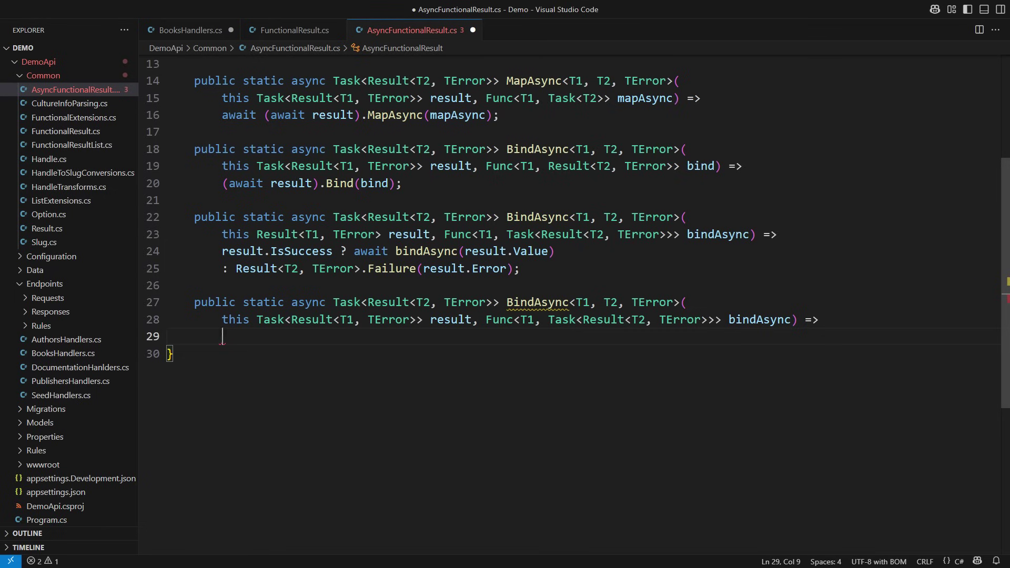
type("await (await result).BindAsync(bindAsync);")
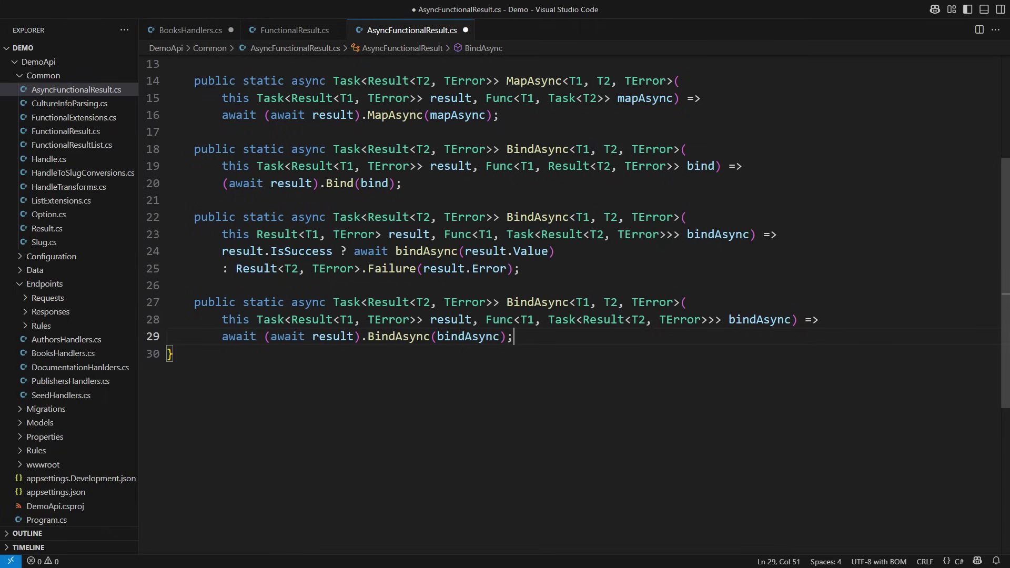
scroll(576, 236, "down", 5)
- Add MapErrorAsync overloads, including the Task-based one, from Copilot suggestions
key("Return")
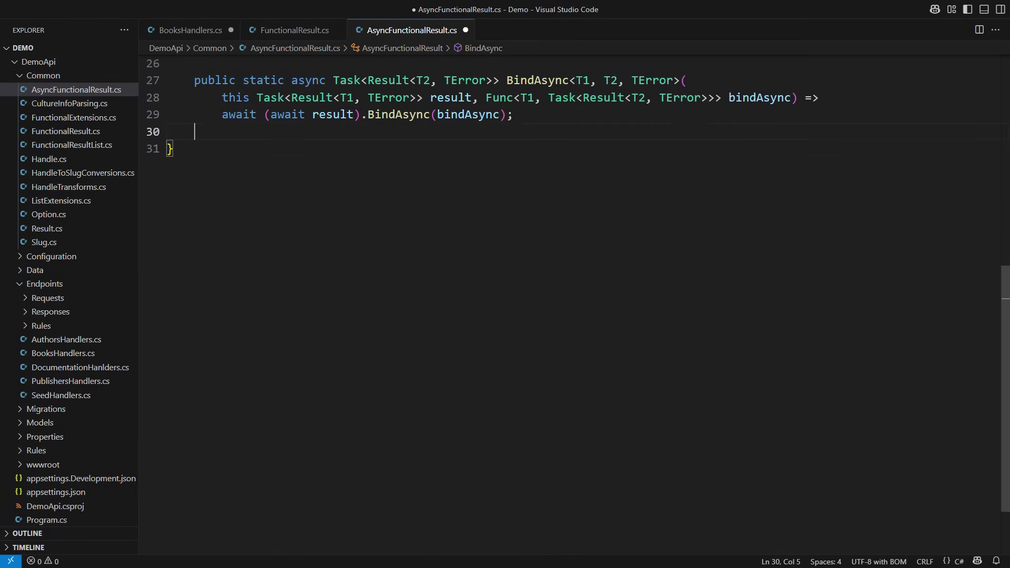
key("Return")
key("Tab")
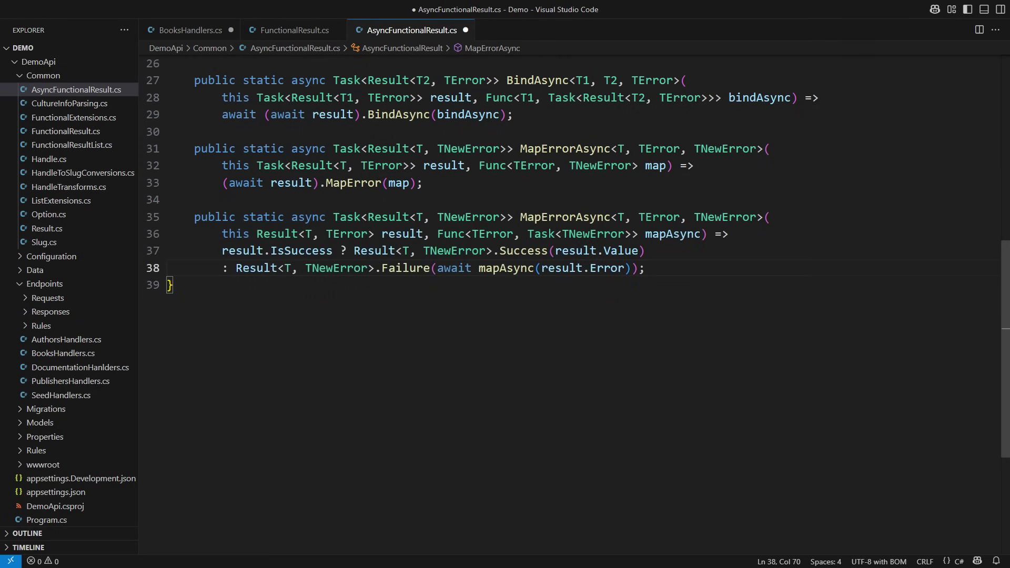
type("public static async Task<Result<T, TNewError>> MapErrorAsync<T, TError, TNewError>(         this Task<Result<T, TError>> result, Func<TError, Task<TNewError>> mapAsync) =>         await (await result).MapErrorAsync(mapAsync);")
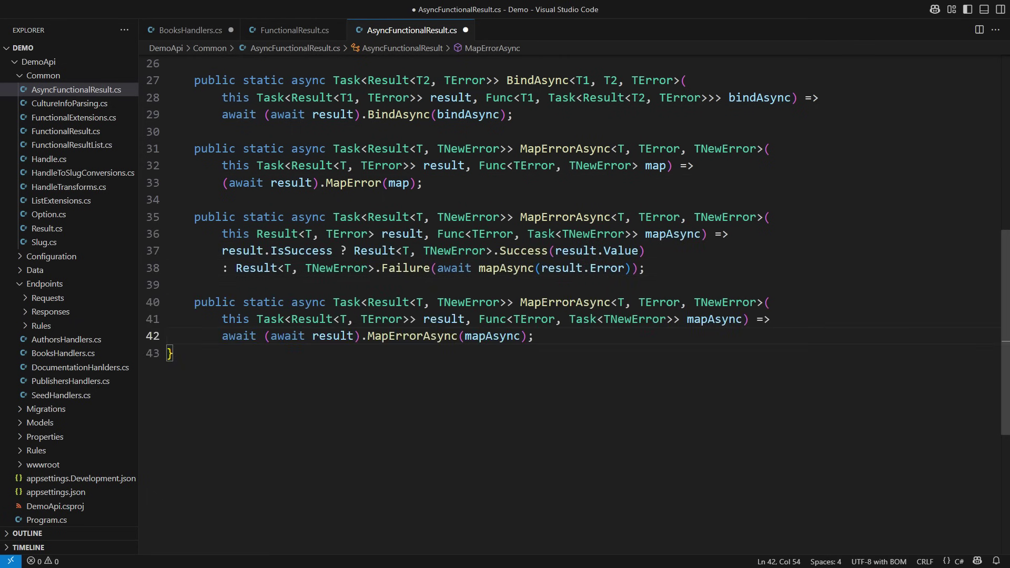
scroll(576, 253, "down", 2)
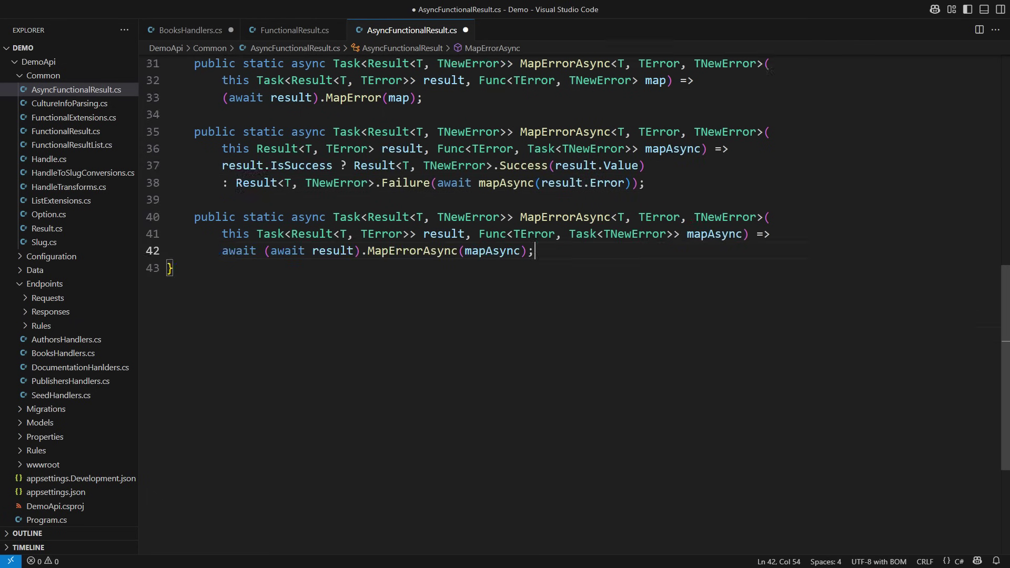
scroll(576, 252, "down", 2)
scroll(576, 253, "down", 1)
key("Return")
key("Return")
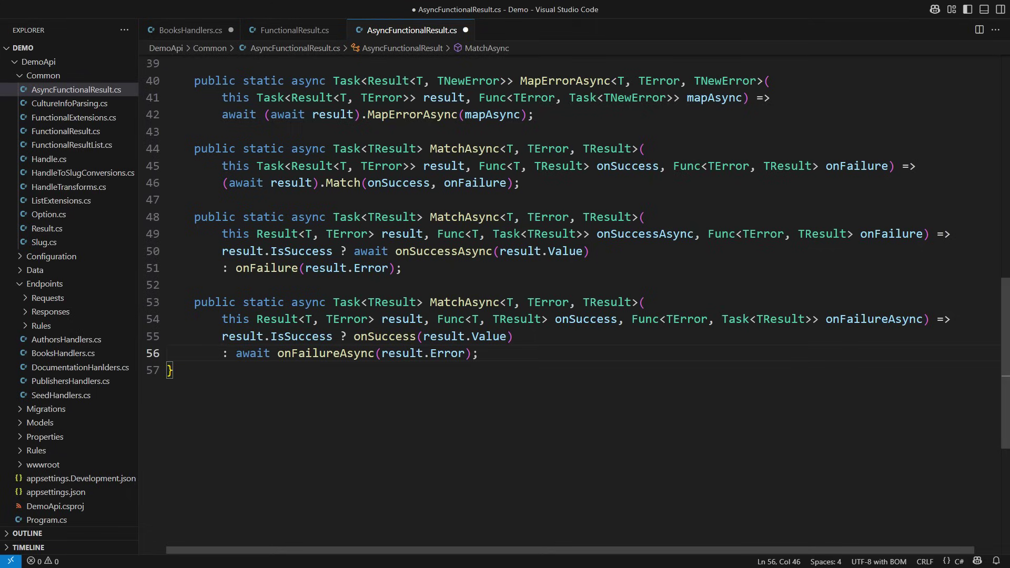
scroll(578, 261, "down", 4)
- Add MatchAsync overloads for Task<Result> with fully async success and failure handlers
key("Return")
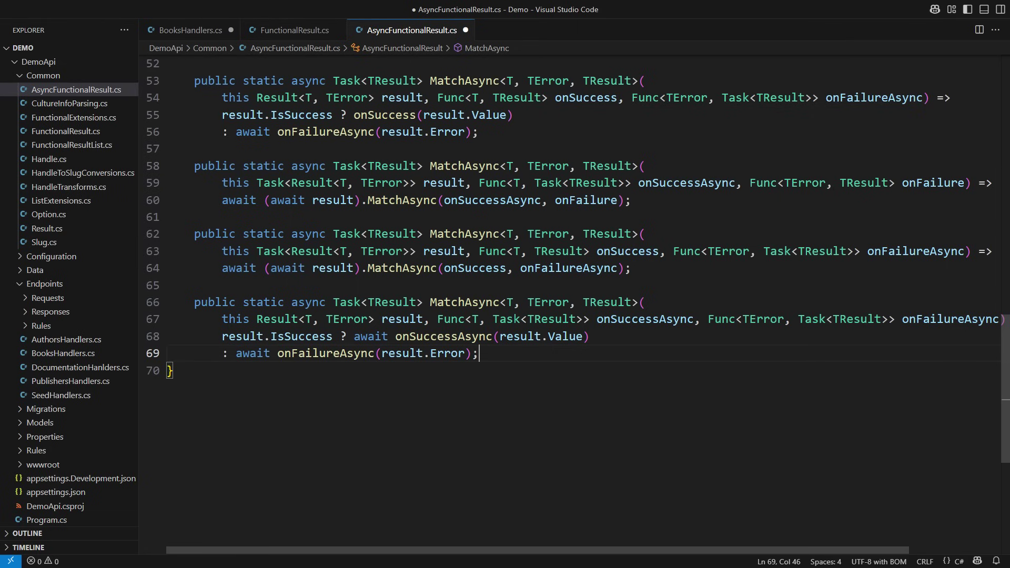
key("Return")
key("Return")
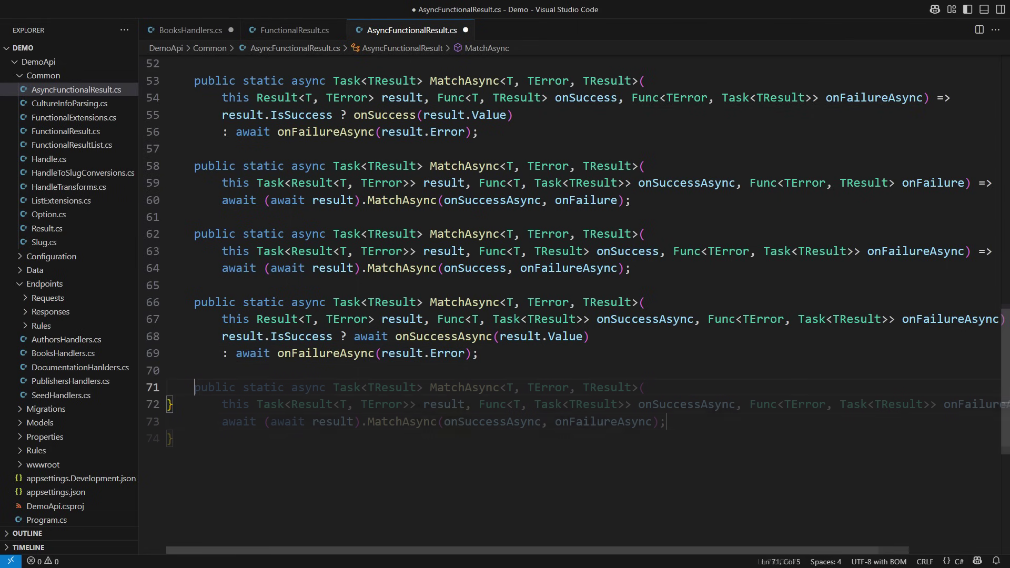
key("Tab")
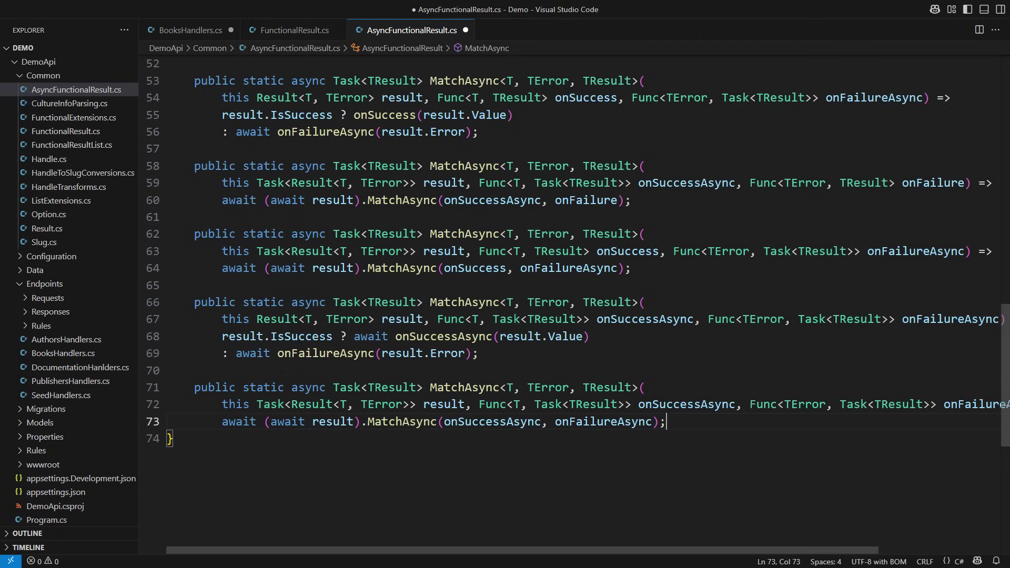
- In BooksHandlers.cs, replace PostBook's request declaration with var whatever =
key("ctrl+Tab")
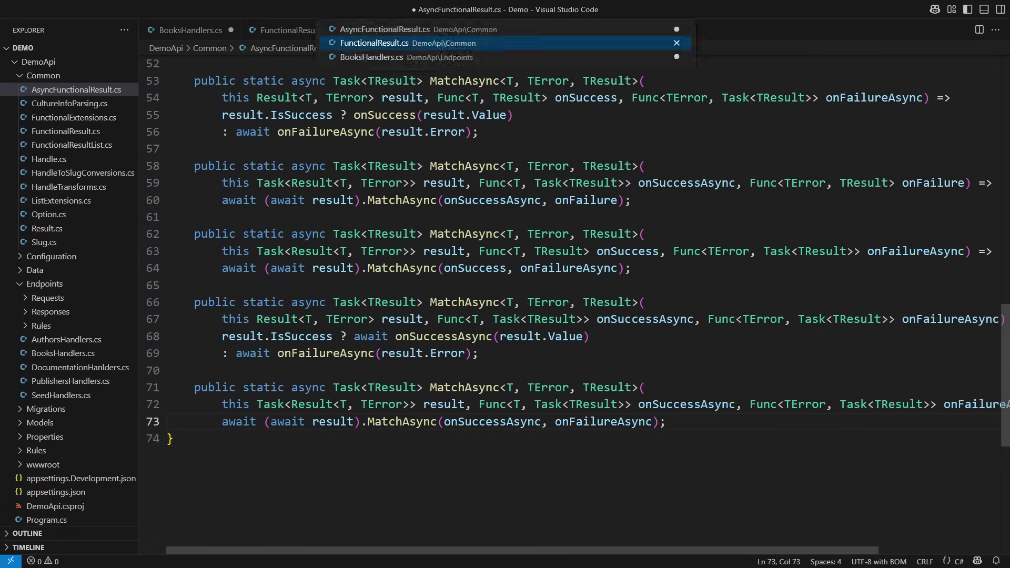
key("ctrl+Tab")
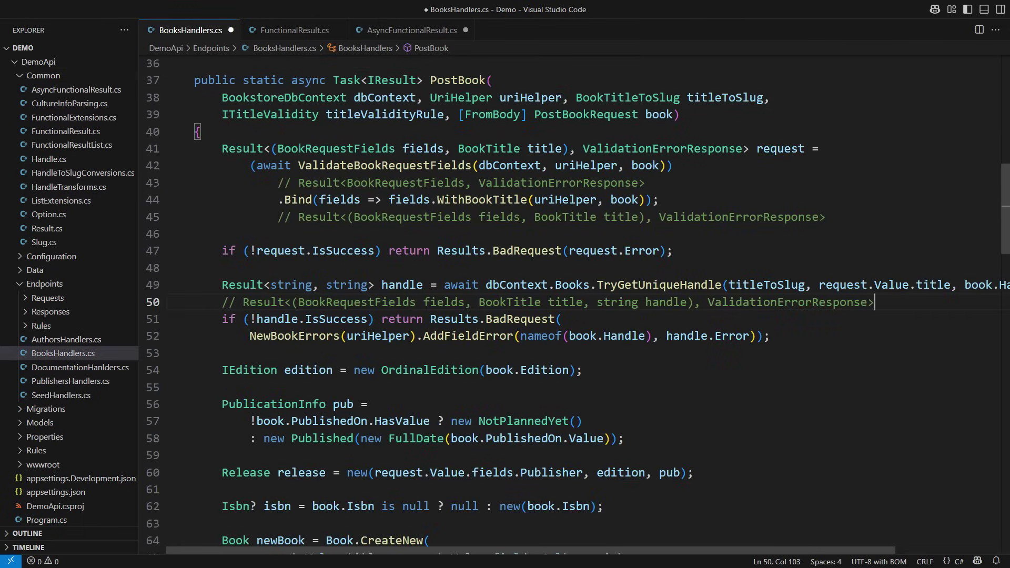
key("Up")
key("Up")
key("Up")
key("Up")
key("Up")
key("Home")
key("shift+End")
type("var")
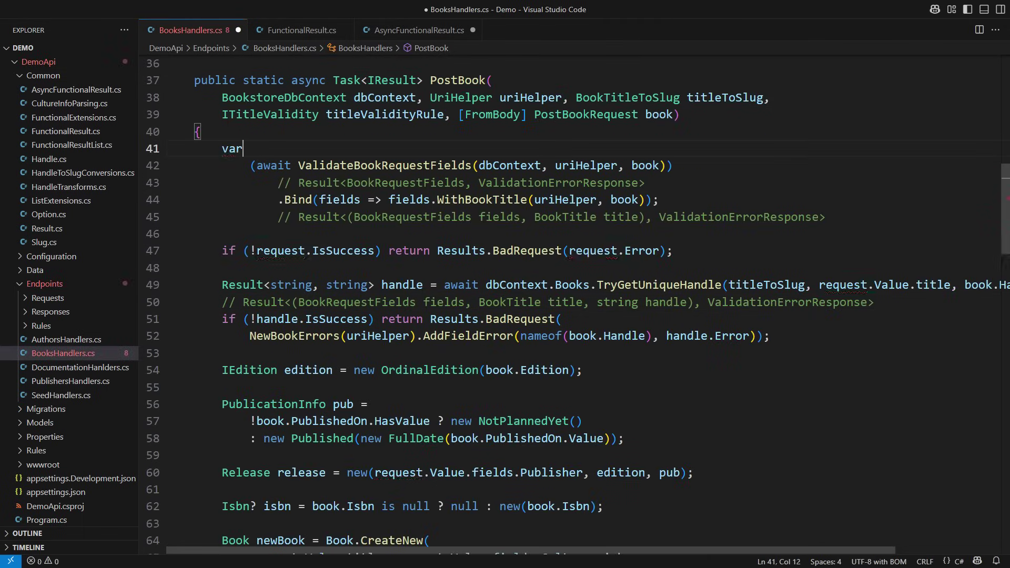
type(" whatever =")
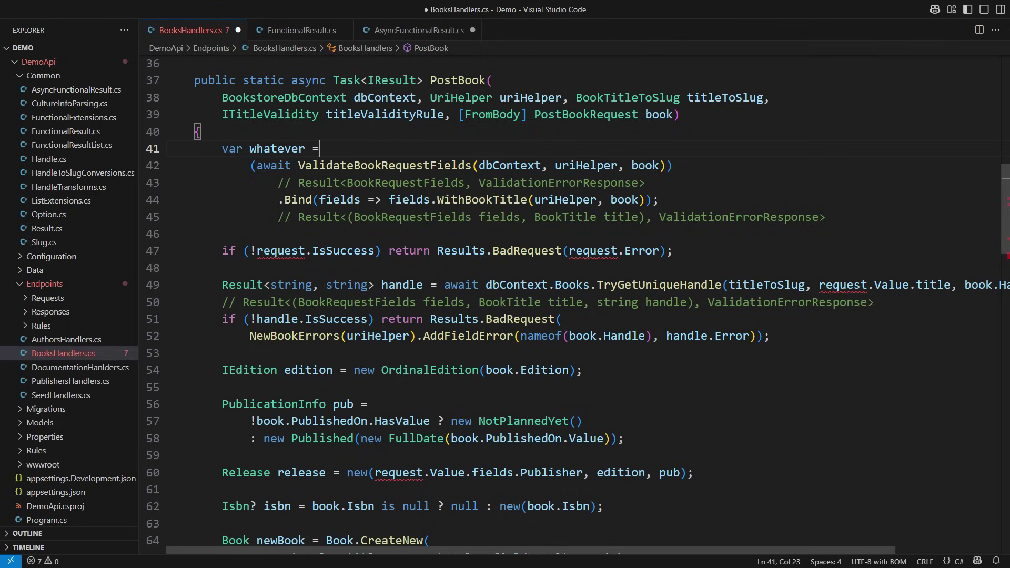
type("// IResult")
- Remove the parentheses wrapping the awaited validation call
key("Down")
key("Home")
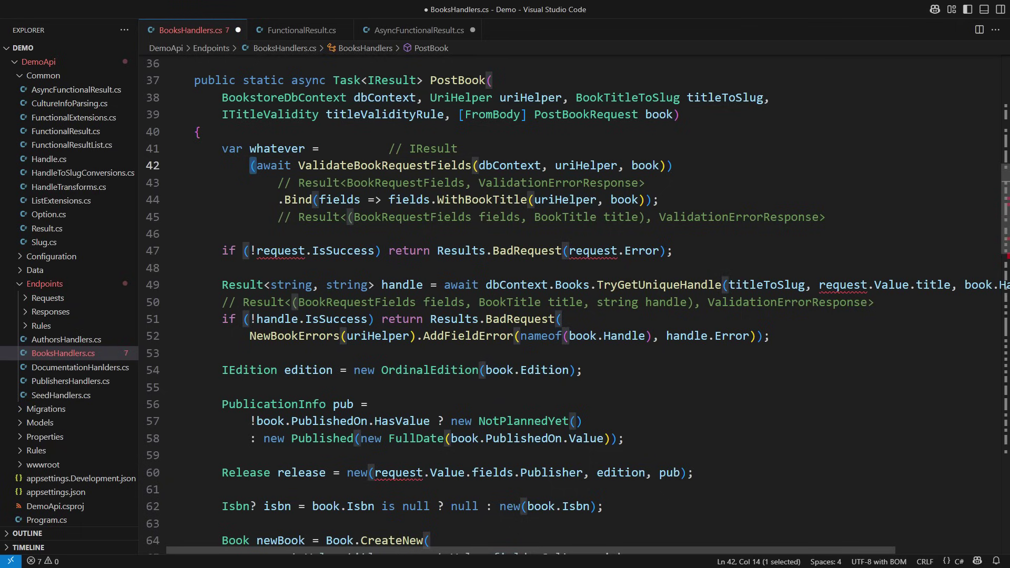
key("Delete")
key("End")
key("shift+Left")
key("Delete")
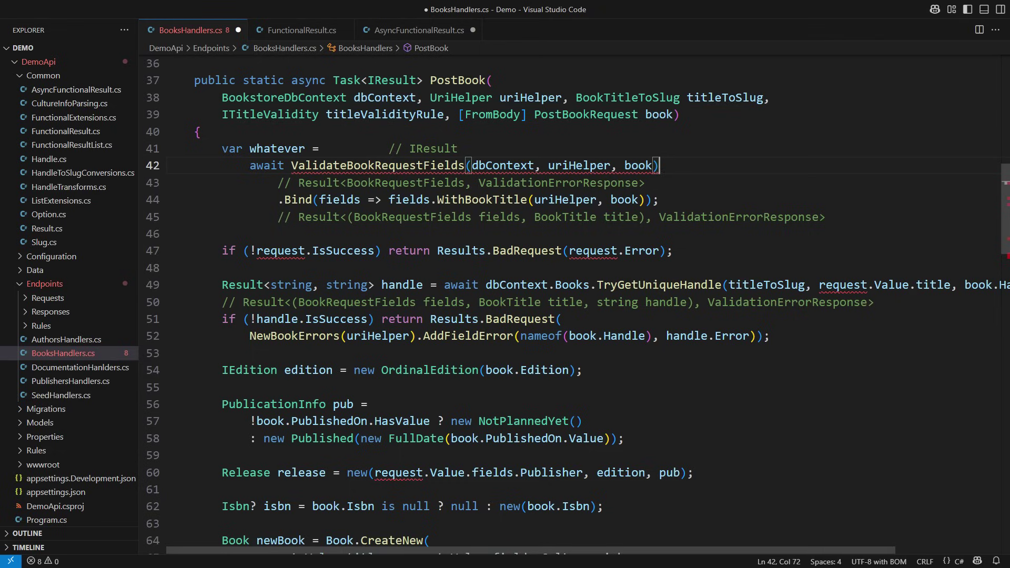
- Rename the chained Bind to BindAsync and select the request success check
key("Down")
key("Down")
key("Home")
key("ctrl+Right")
type("Async")
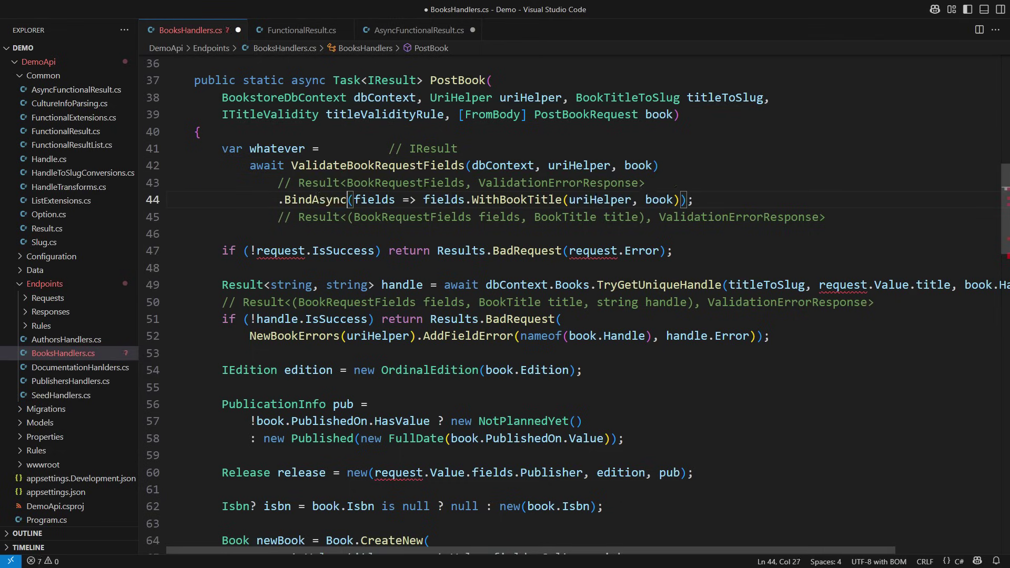
key("End")
key("Home")
key("Home")
key("Down")
key("Down")
key("shift+Down")
key("shift+Down")
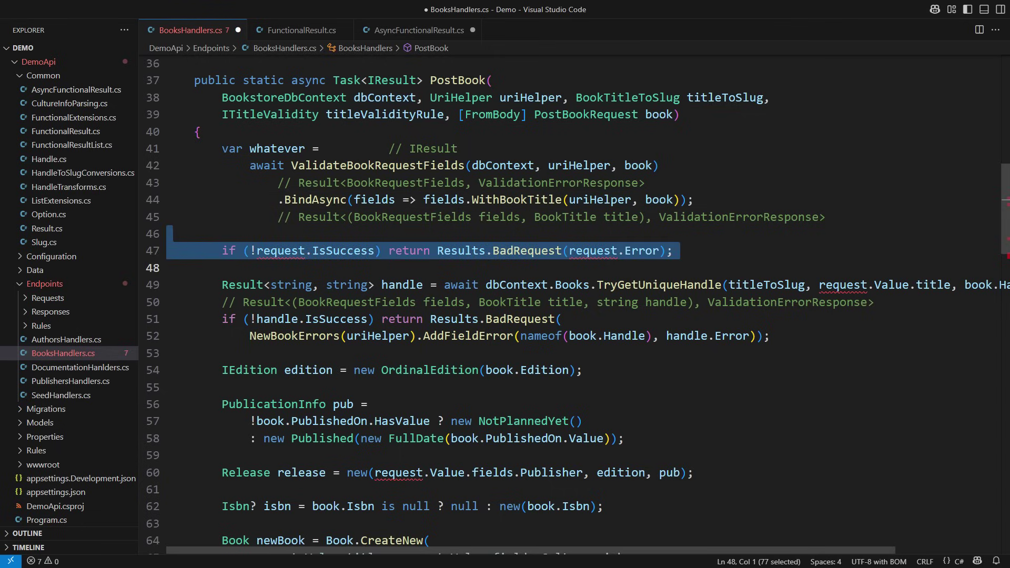
- Delete the request and handle if-checks with TryGetUniqueHandle, and drop the trailing semicolon
key("Delete")
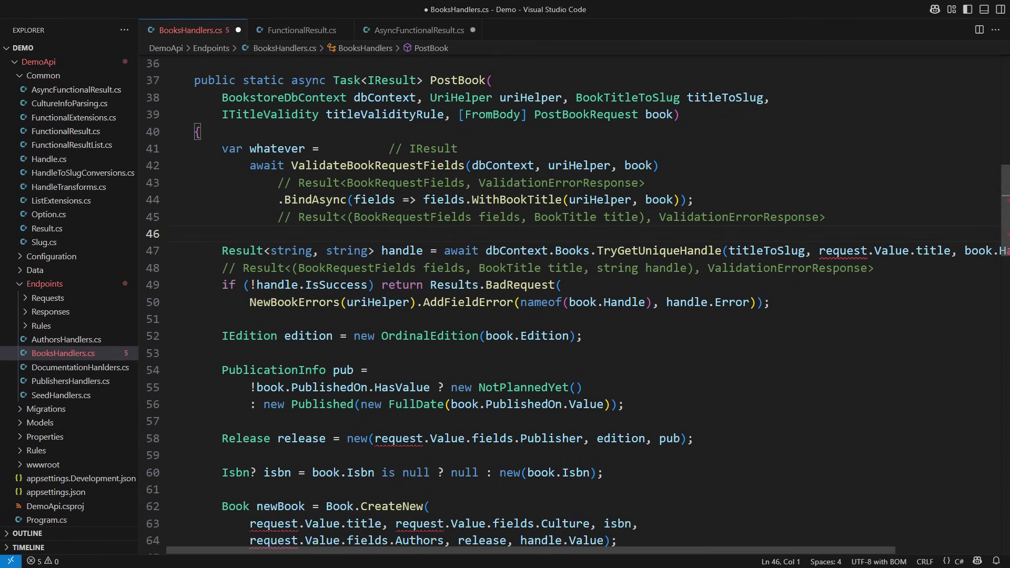
key("shift+Down")
key("shift+Down")
key("shift+Down")
key("shift+Down")
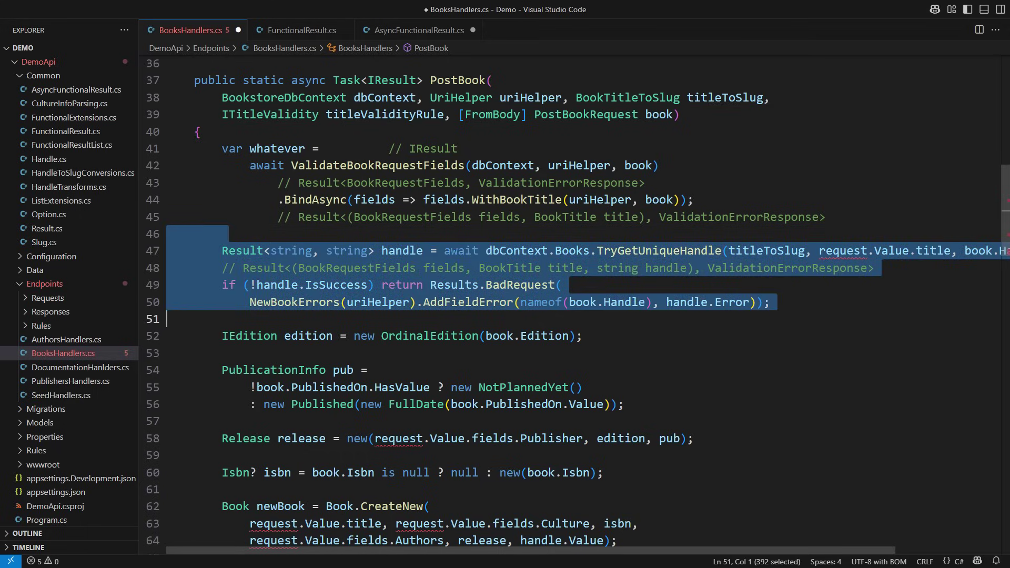
key("Delete")
key("Up")
key("Up")
key("End")
key("BackSpace")
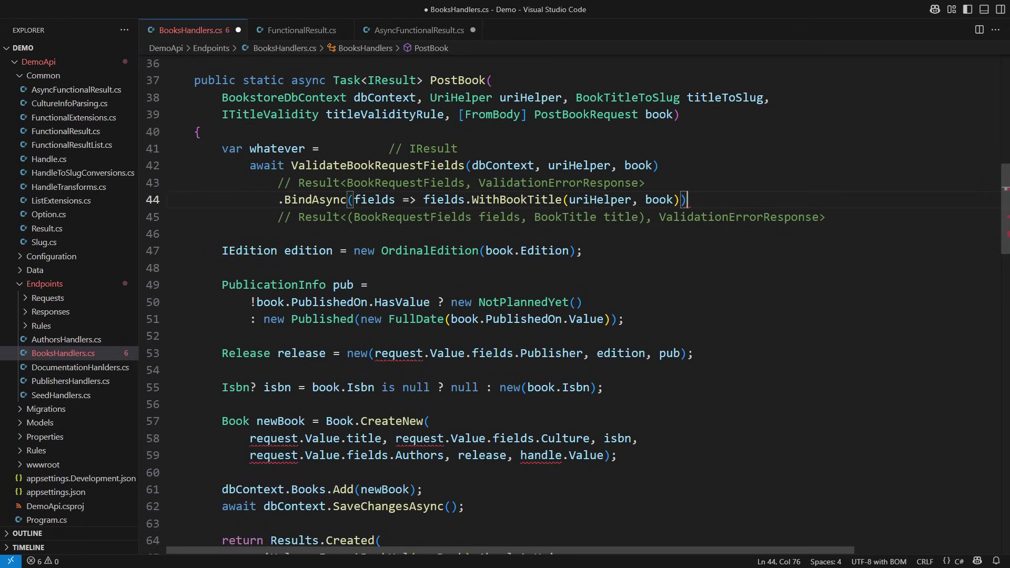
- Chain .BindAsync(tuple => tuple.WithHandle(...)) with a comment of its task-wrapped result type
key("Down")
key("End")
key("Return")
type(".BindAsync(tu")
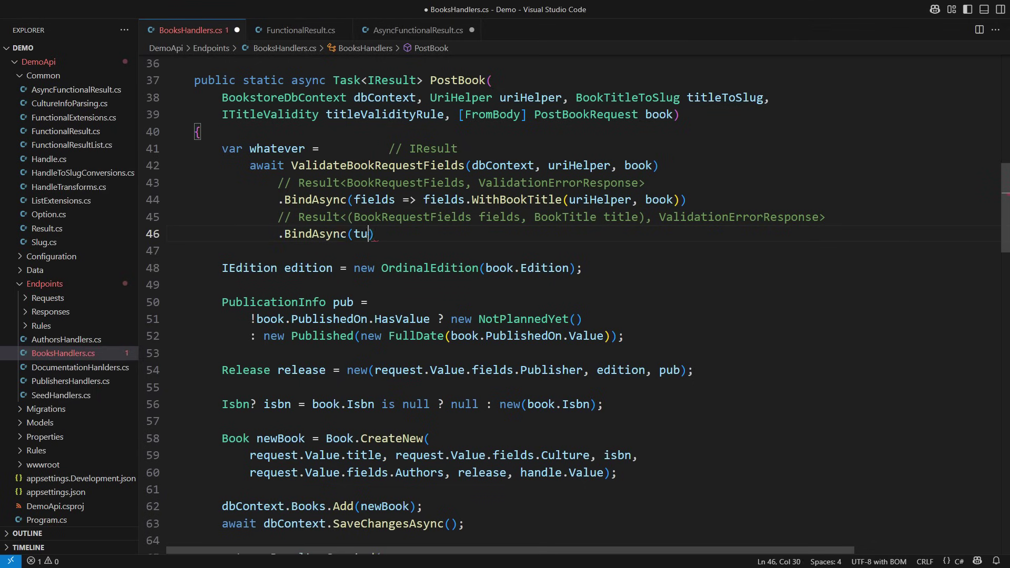
type("ple => tuple.WithHandle(dbContext, uriHelper, ")
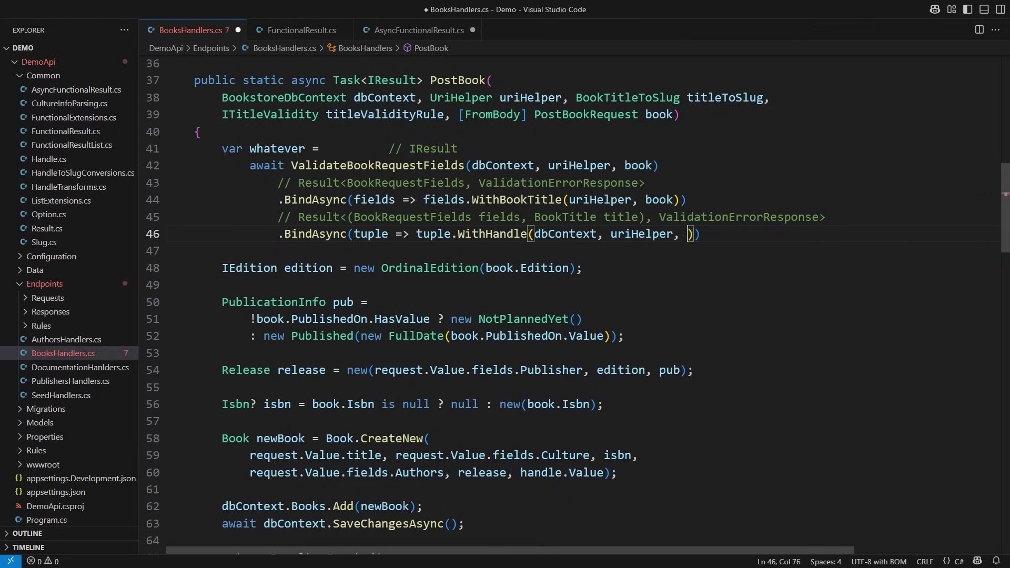
type("titleToSlug, book))")
key("Return")
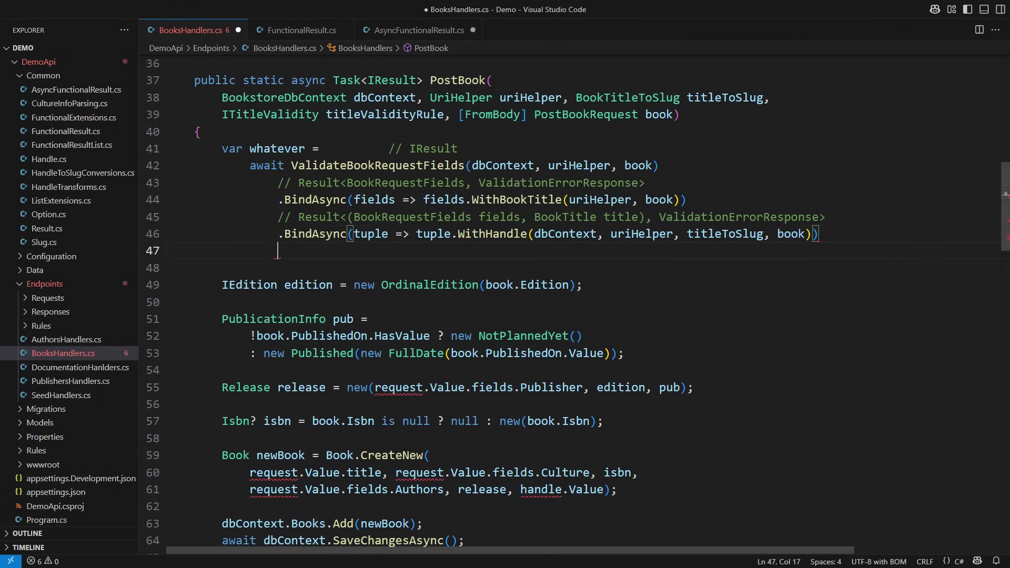
type("// Task<Result<(BookRequestFields")
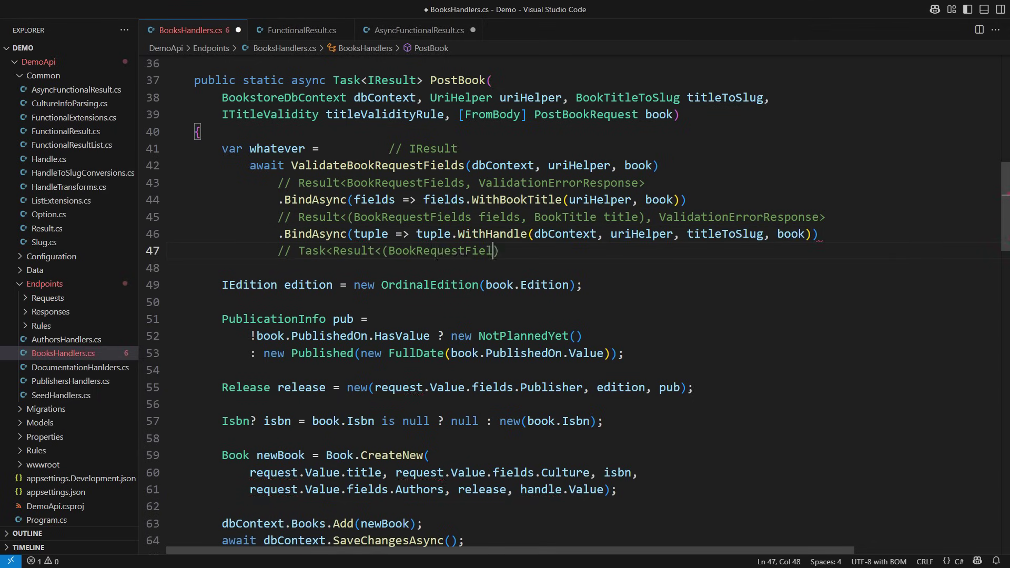
type(" fields, BookTitle title, string handle), Valida")
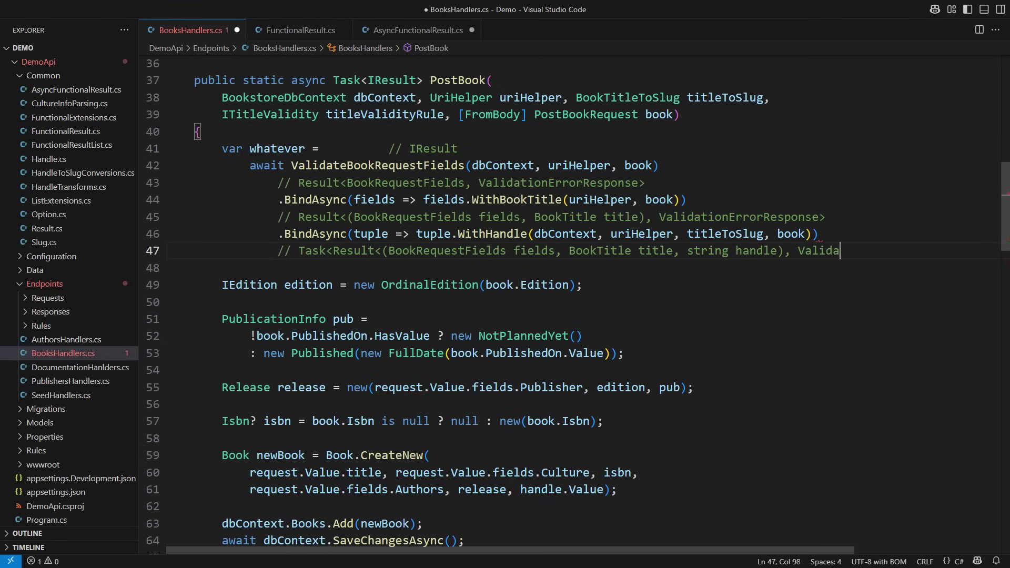
type("tionErrorResponse>>")
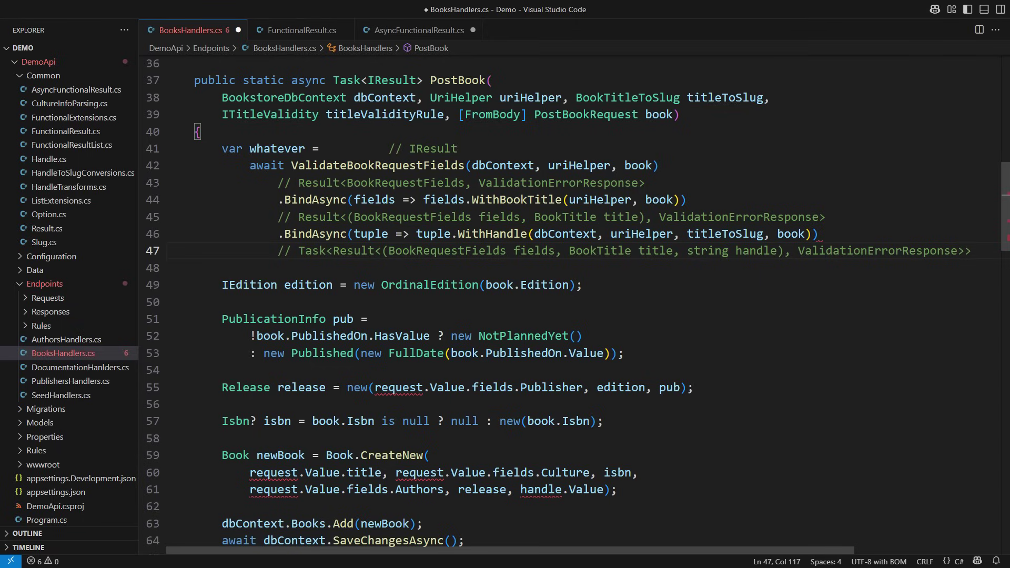
key("Down")
key("Down")
key("Down")
key("Down")
key("Down")
key("Down")
scroll(578, 303, "down", 2)
scroll(578, 303, "down", 2)
- Review PostBook's newBook creation, add/save and Created response statements
key("shift+Down")
key("shift+Down")
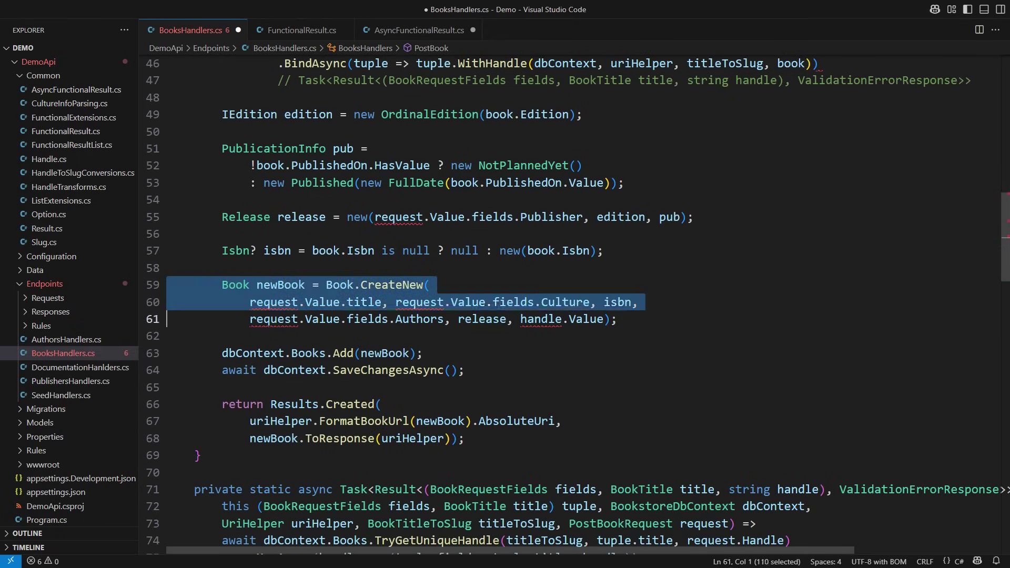
key("shift+Down")
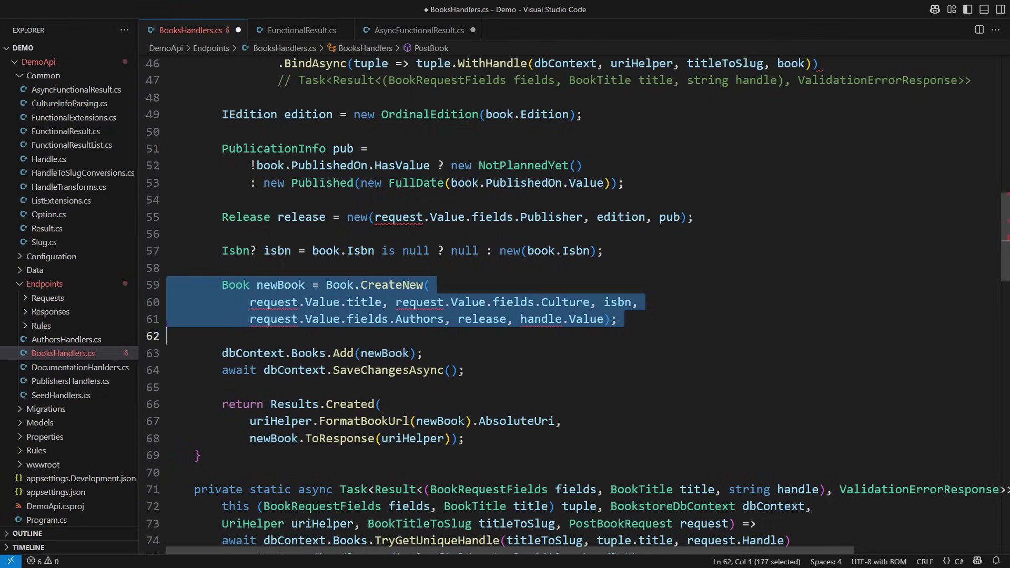
key("Escape")
key("Down")
key("shift+Down")
key("shift+Down")
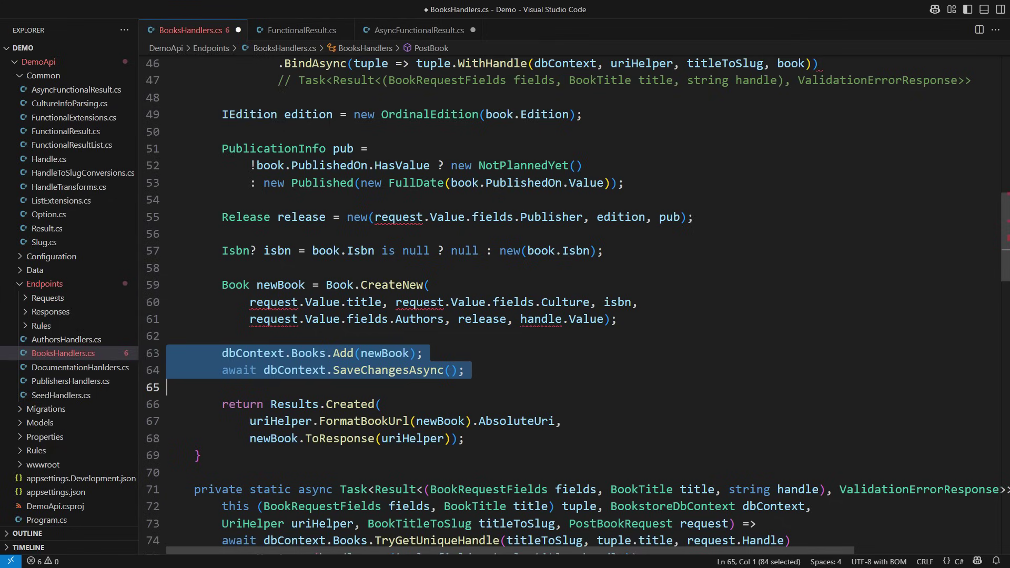
key("Escape")
key("Down")
key("shift+Down")
key("shift+Down")
key("shift+Down")
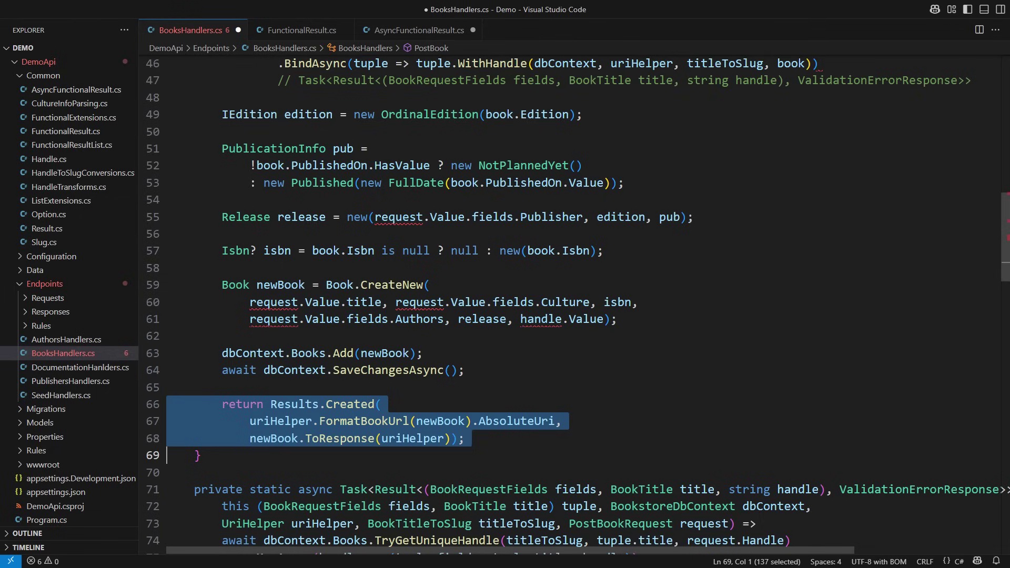
- Extract the edition, publication, release, ISBN and Book.CreateNew lines into a private static CreateBook helper
key("Escape")
key("Up")
key("Up")
key("Up")
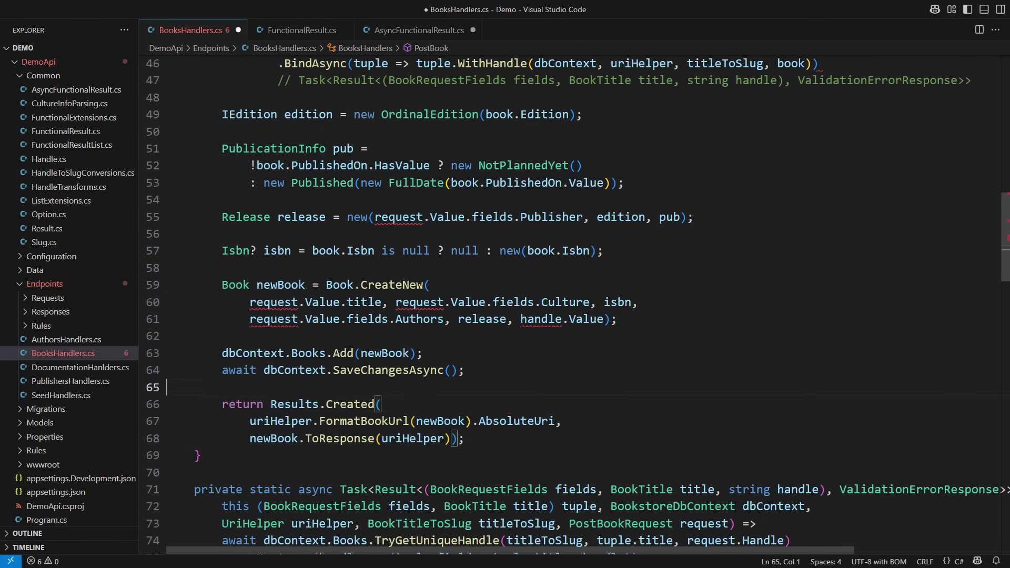
key("Up")
key("Up")
key("Up")
key("Up")
key("Up")
key("Up")
key("shift+Down")
key("shift+Down")
key("shift+Down")
key("shift+Down")
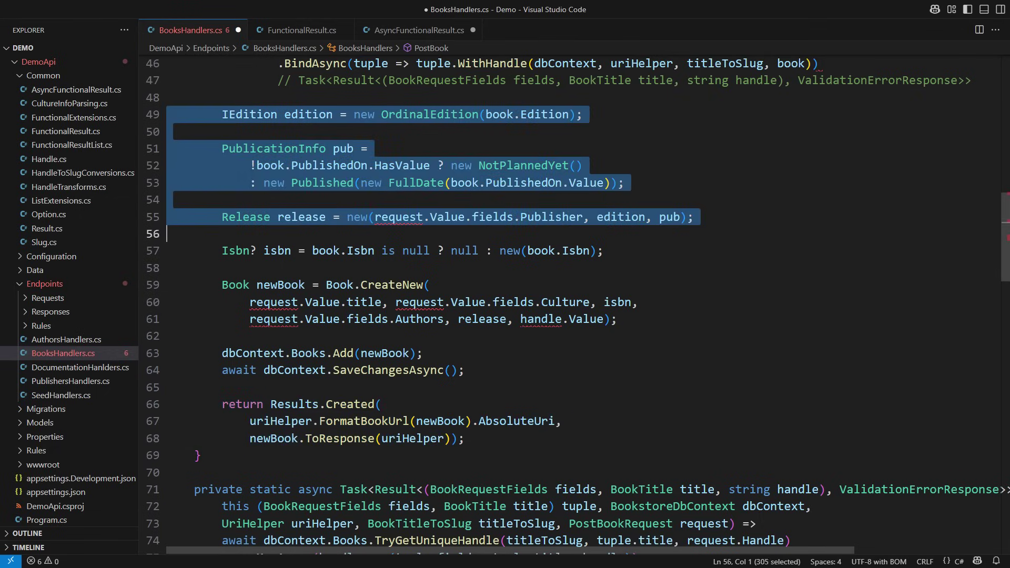
key("shift+Down")
key("shift+Down")
key("shift+Down")
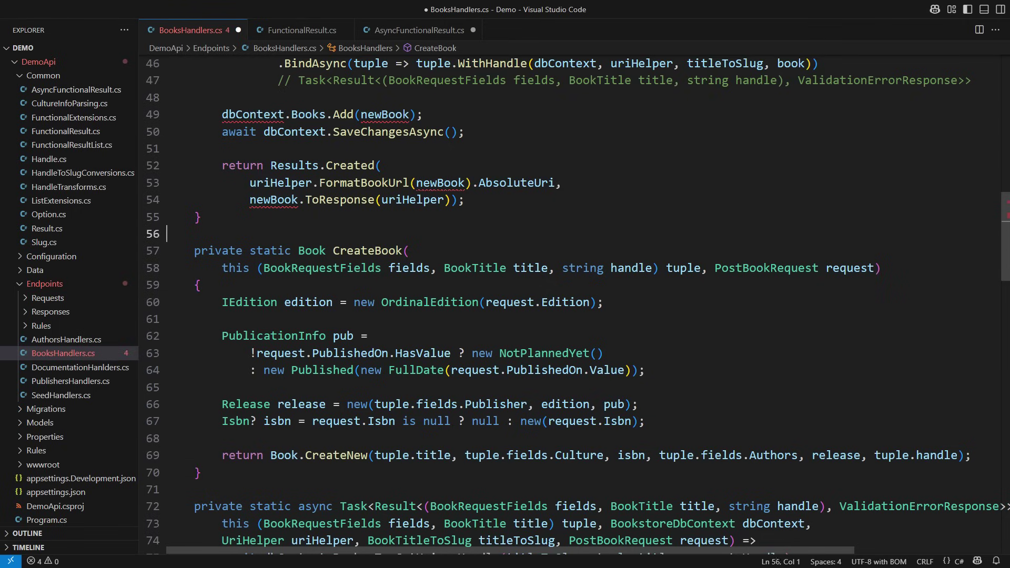
key("End")
- Chain .MapAsync(tuple => tuple.CreateBook(book)) commented as Task<Result<Book, ValidationErrorResponse>>
key("Return")
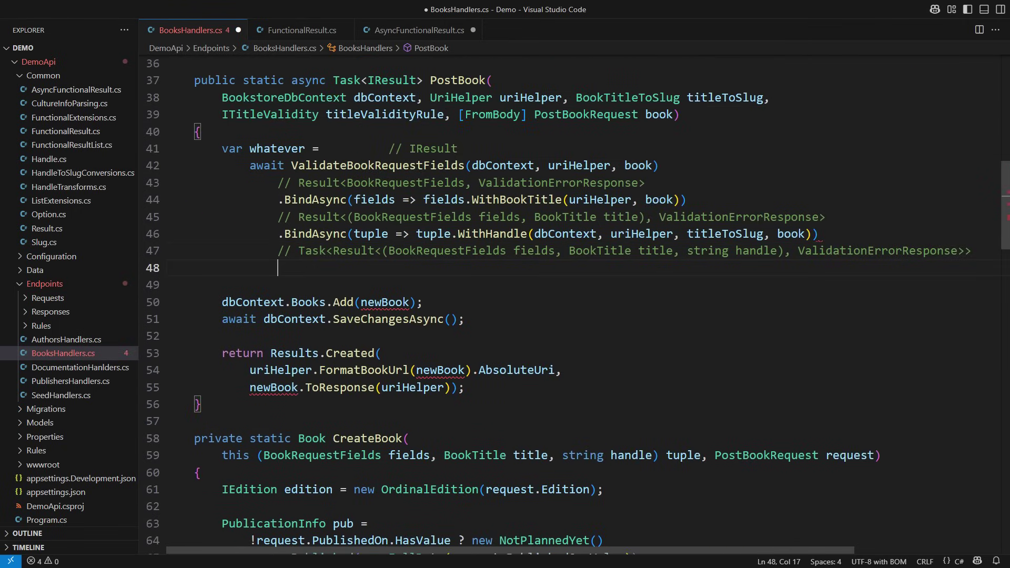
type(".MapAsync(tuple => tuple.CreateBook")
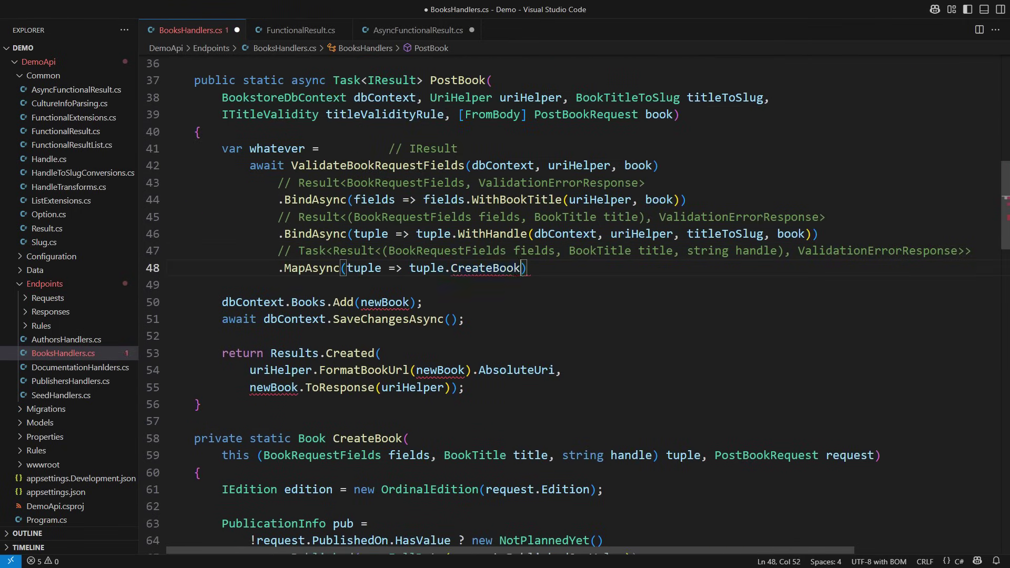
type("(book))")
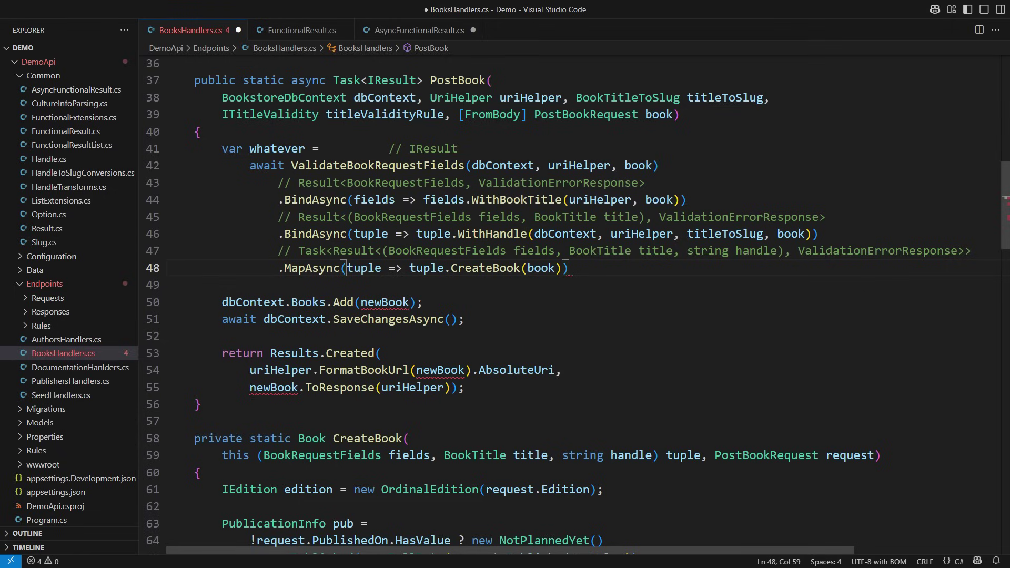
key("Return")
type("// Task<Resul")
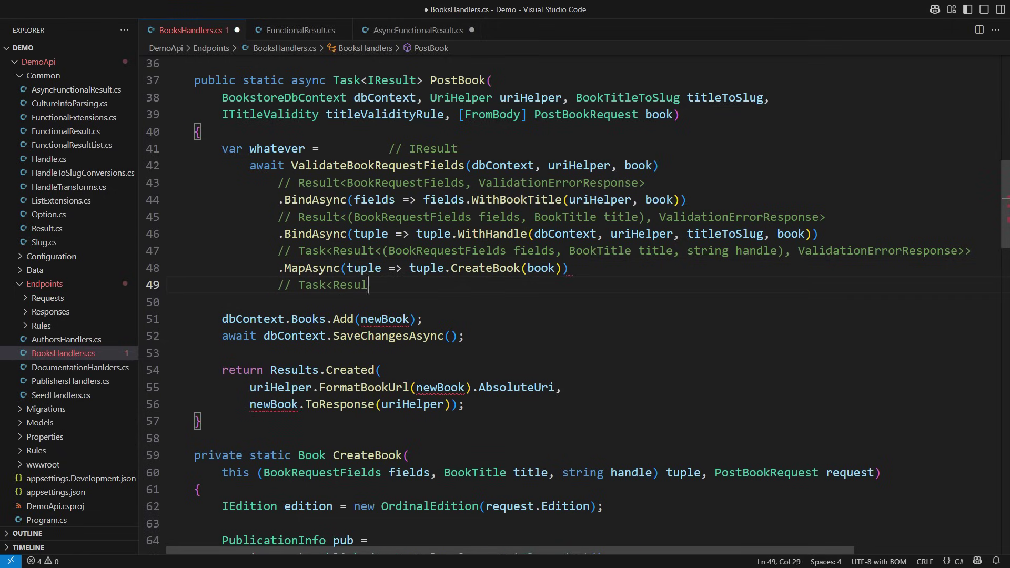
type("t<Book, ValidationErrorResponse>>")
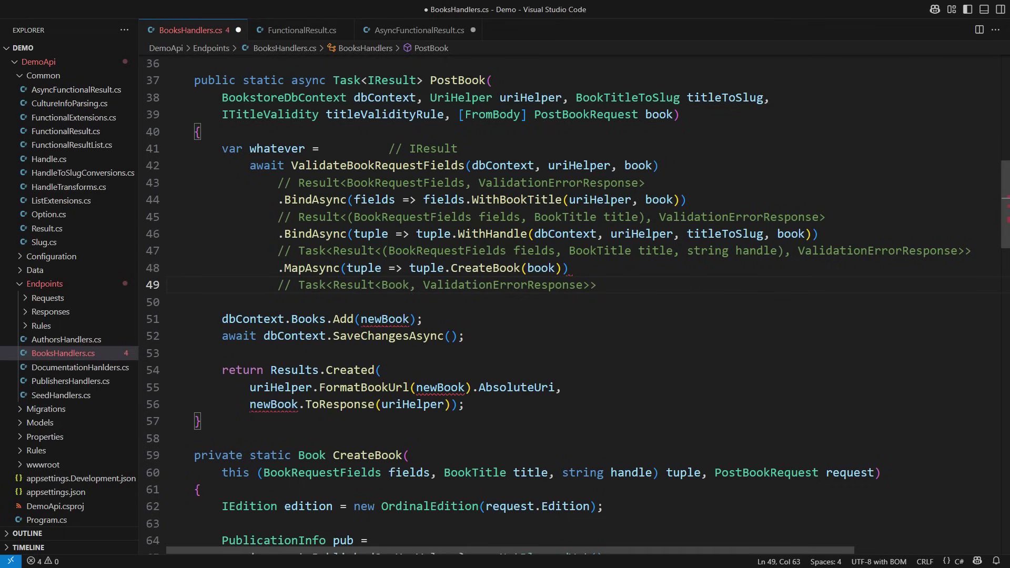
key("Down")
key("Down")
- Move the Books.Add and SaveChangesAsync lines into an async SaveEntity helper method
key("Home")
key("shift+Down")
key("shift+Down")
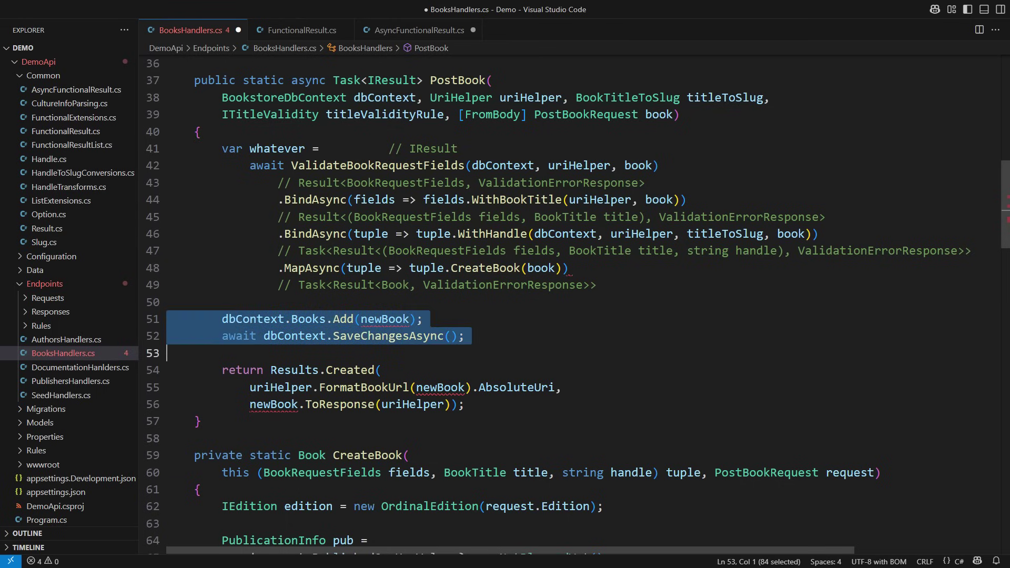
key("Return")
type(".MapAs")
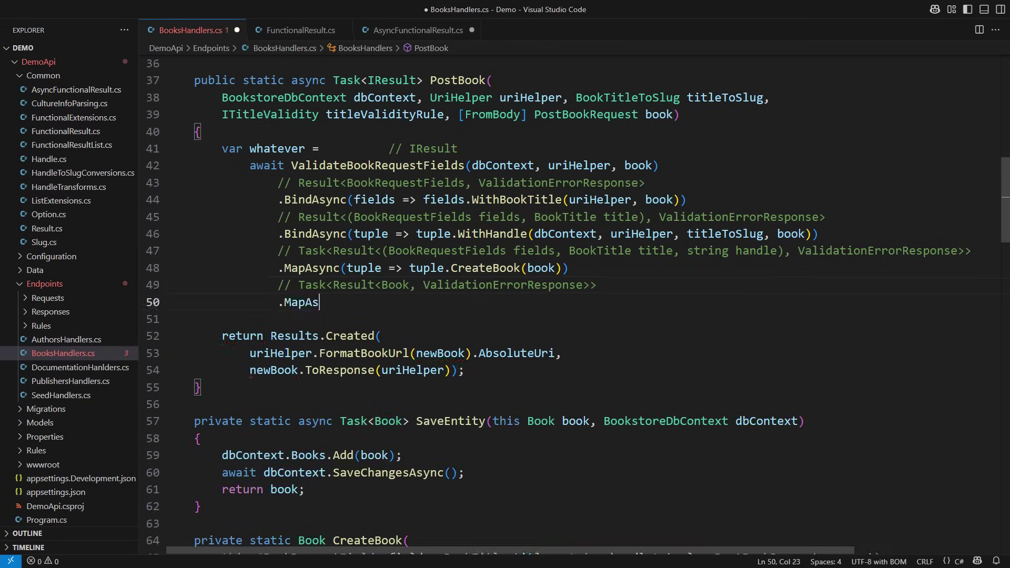
type("ync(book => book.SaveEntity(dbContext")
- Chain .MapAsync(book => book.SaveEntity(dbContext)) with a task-wrapped Result of Book type comment
key("End")
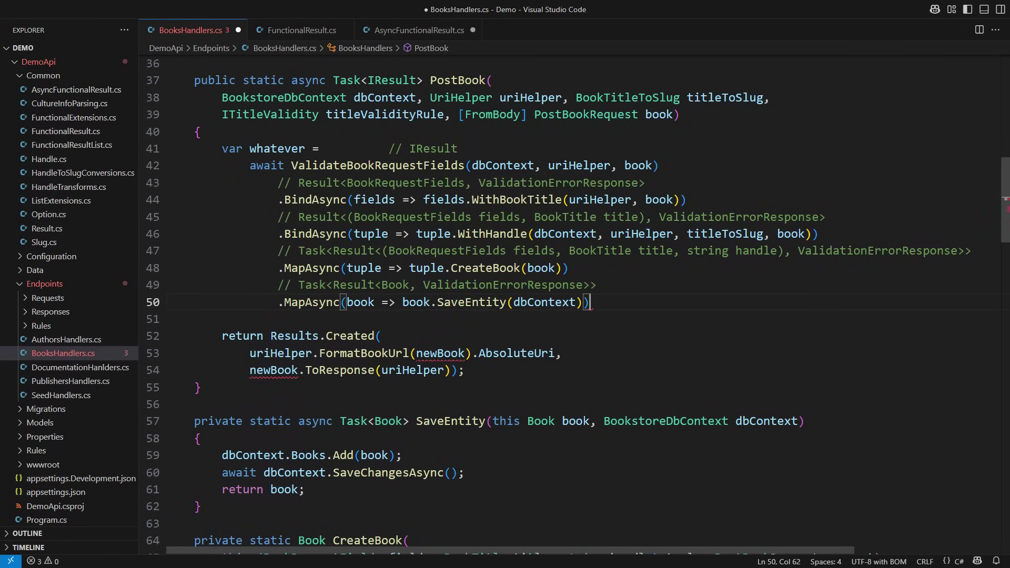
key("Return")
type("// Task<Result<Book")
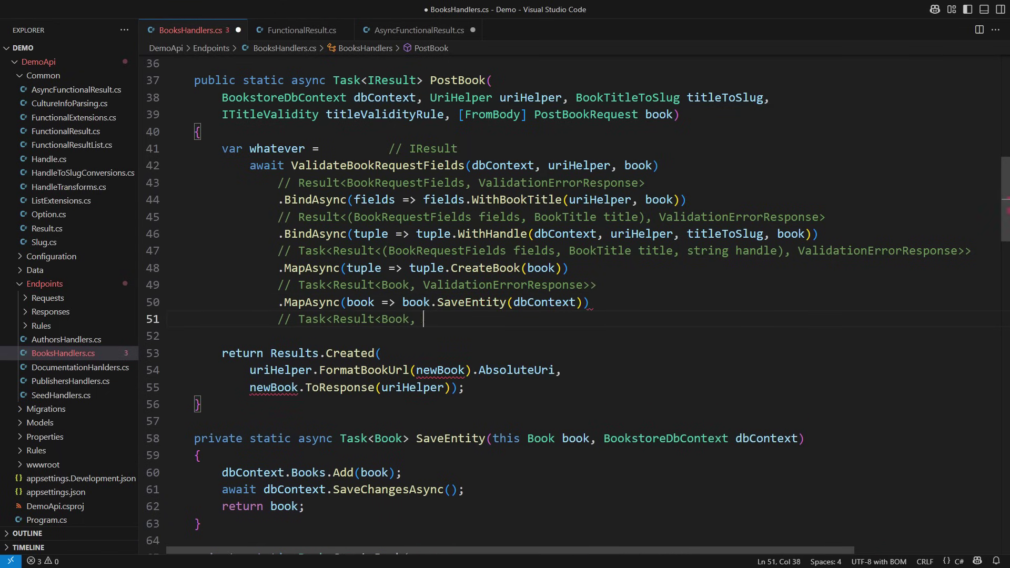
type(", ValidationErrorResponse>>")
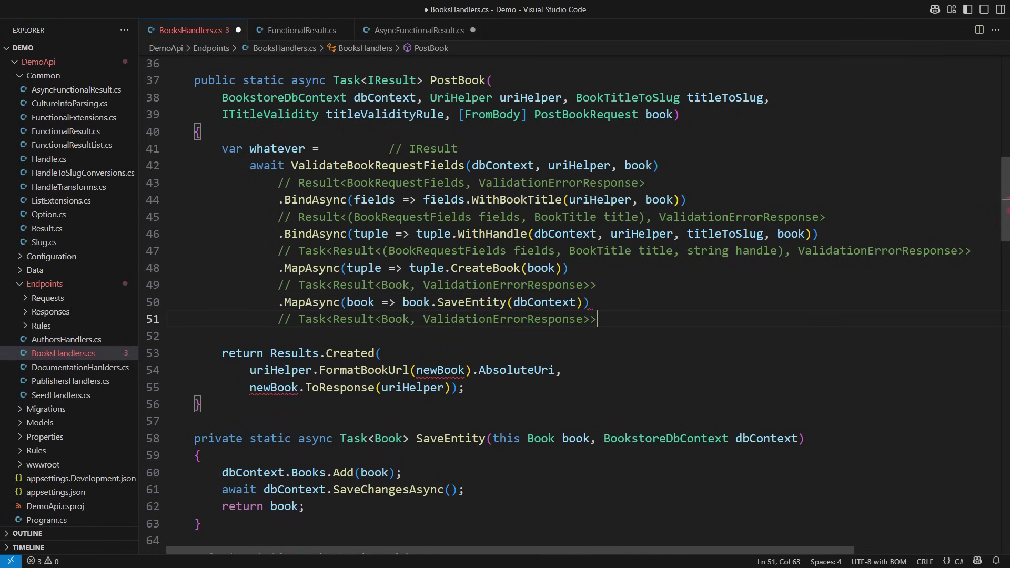
key("Down")
key("Down")
- Replace the return Results.Created statement with an expression-bodied ToCreatedResponse helper
key("shift+Down")
key("shift+Down")
key("shift+Down")
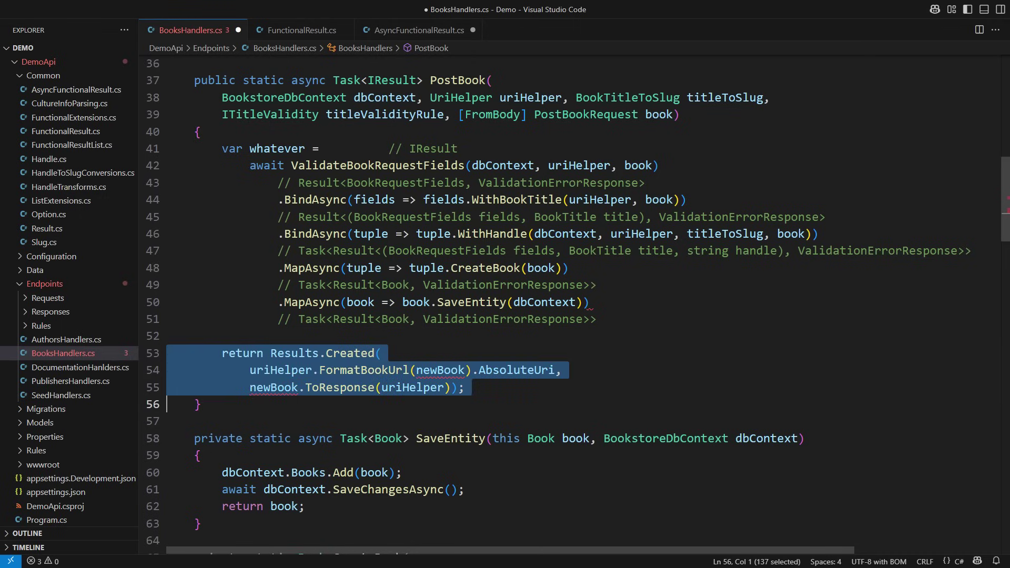
type("private static IResult ToCreatedResponse(this Book book, UriHelper uriHelper) =>         Results.Created(uriHelper.FormatBookUrl(book).AbsoluteUri, book.ToResponse(uriHelper));")
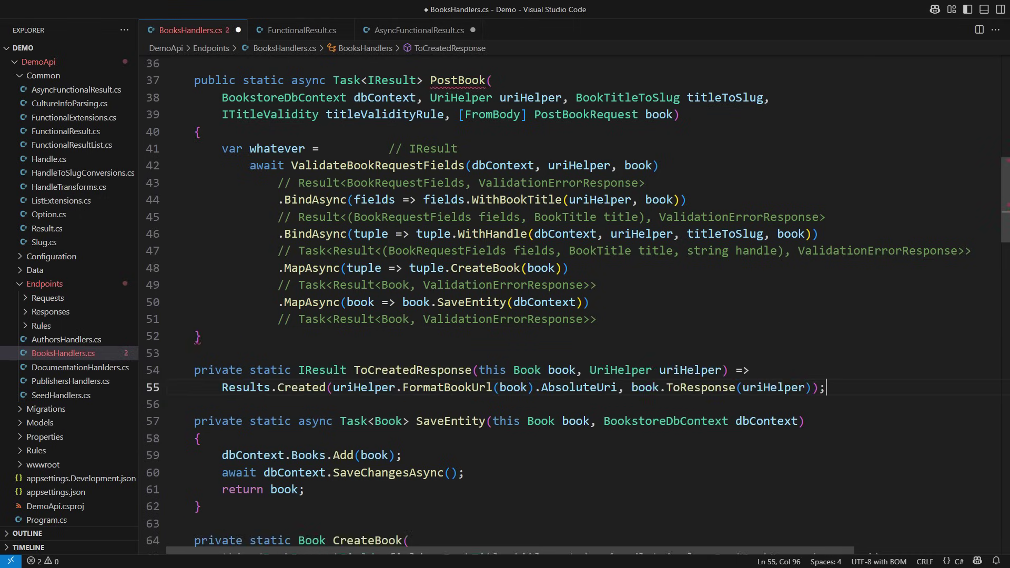
key("Up")
key("Up")
key("Up")
key("Return")
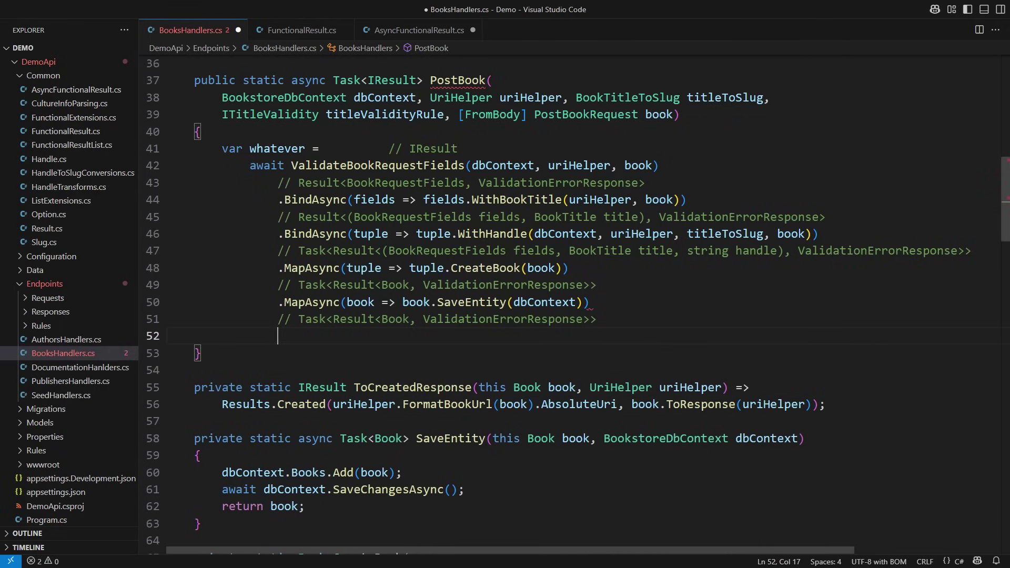
type(".MatchAsync();")
- End the chain with .MatchAsync(book => book.ToCreatedResponse(uriHelper), error => Results.BadRequest(error))
key("Left")
key("Left")
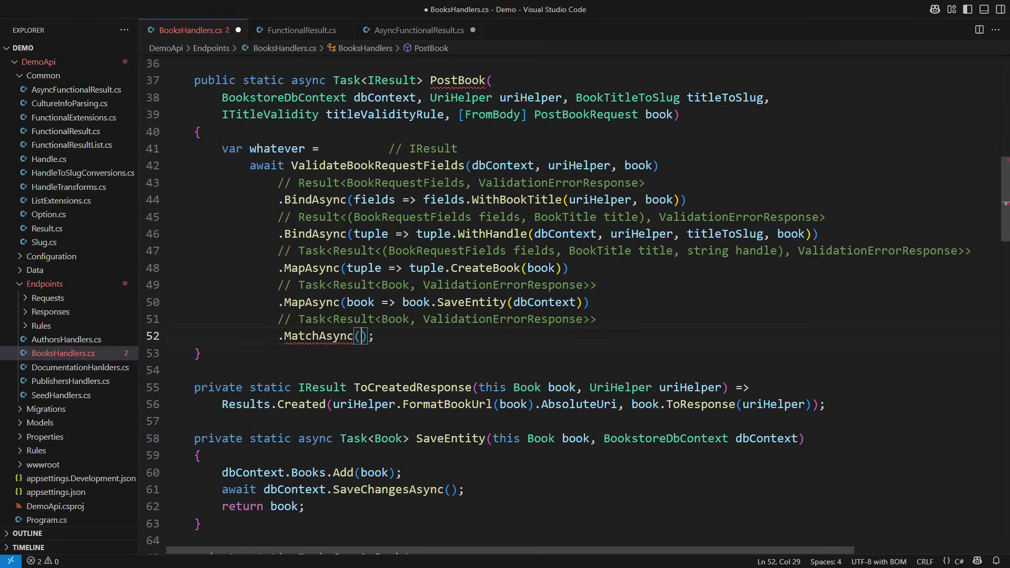
key("Return")
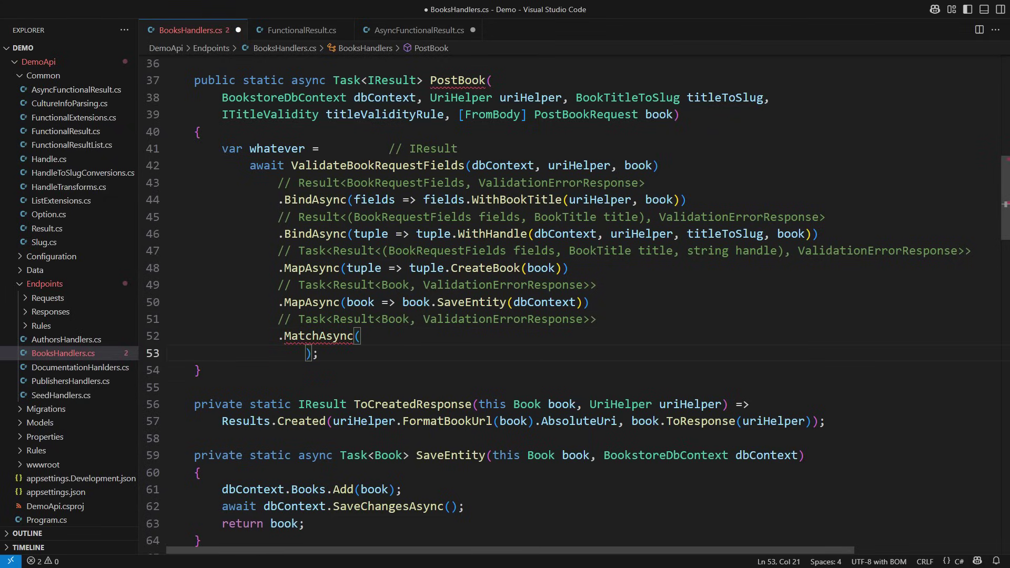
type("book => book.ToCreatedResponse(uriH")
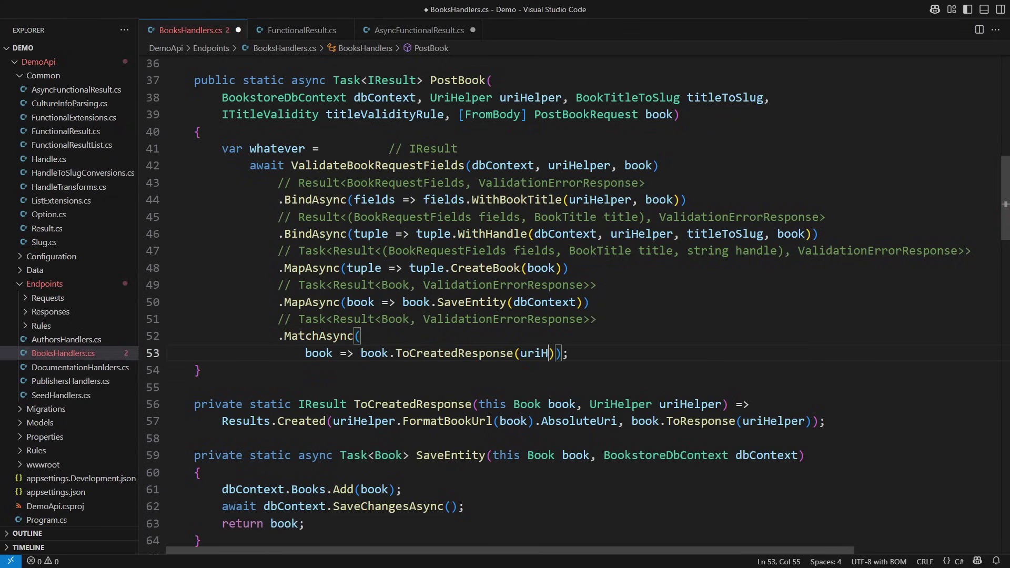
type("elper)")
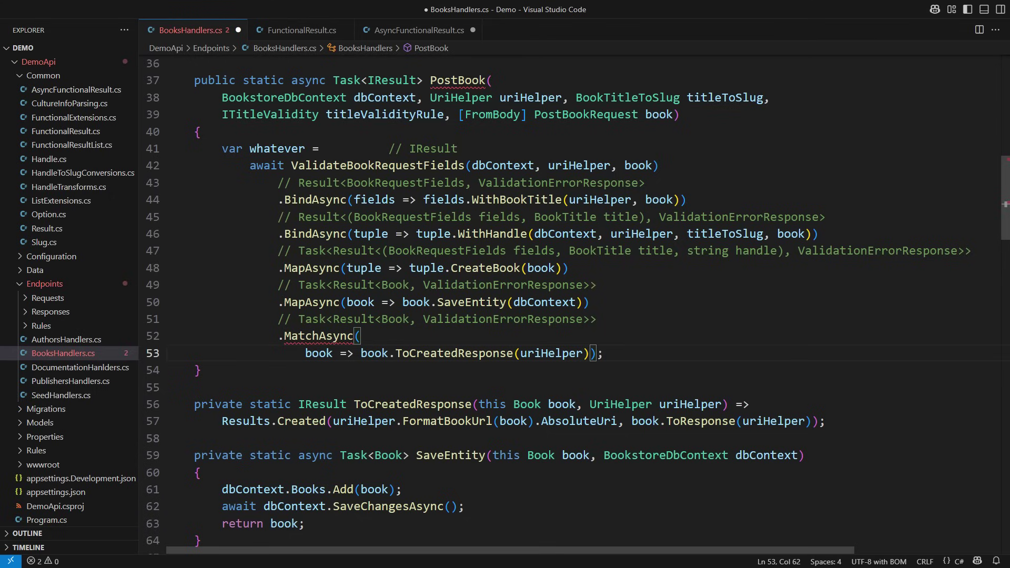
type(",")
key("Return")
type("error => ")
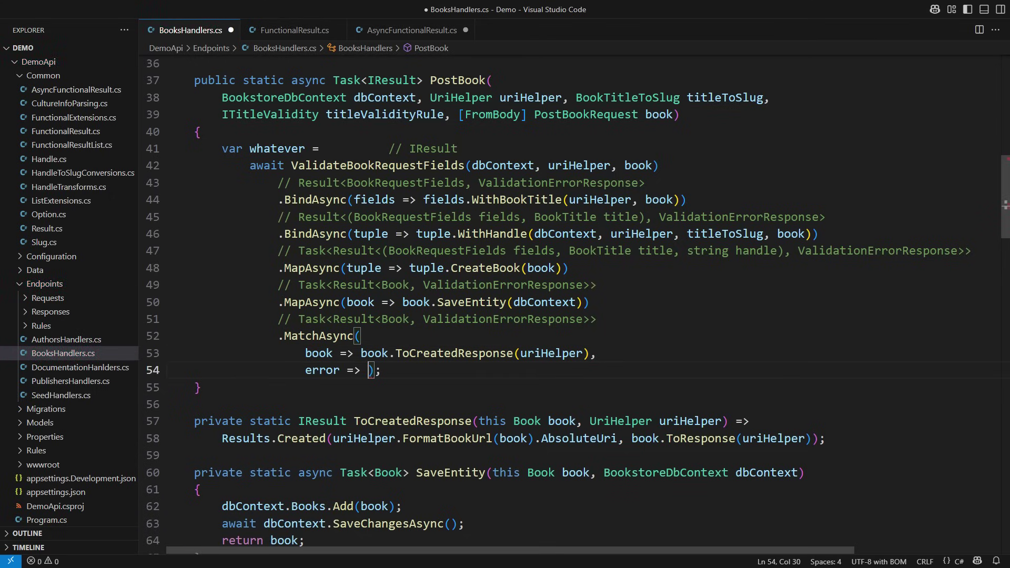
type("Results.BadRequest(")
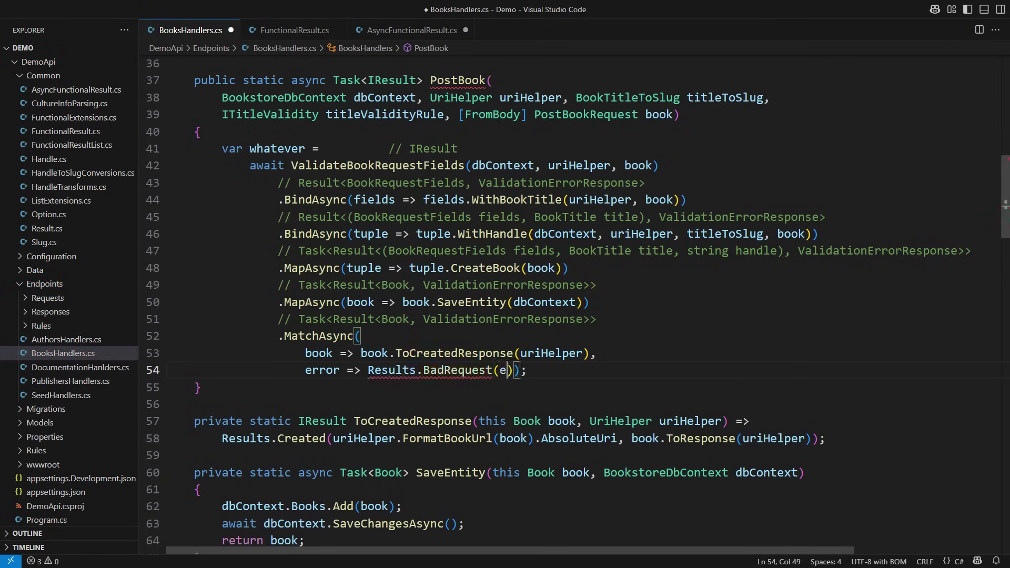
type("error")
key("End")
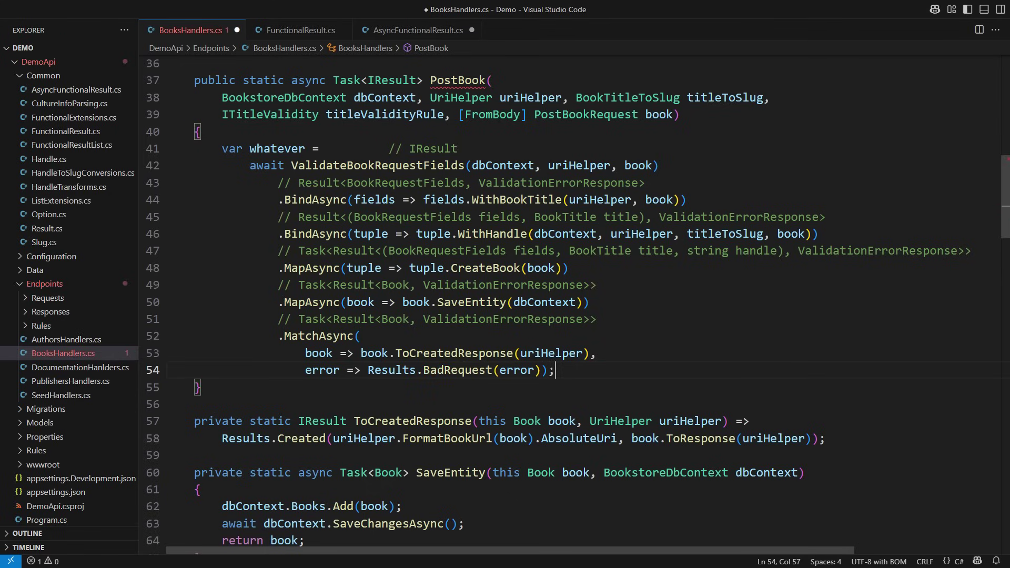
key("Return")
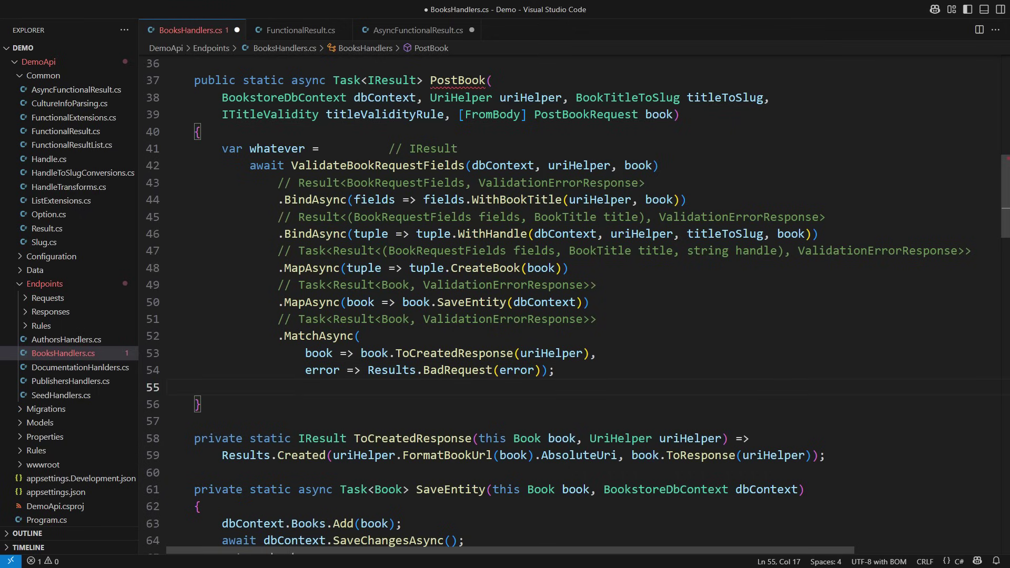
type("// Task<IResult>")
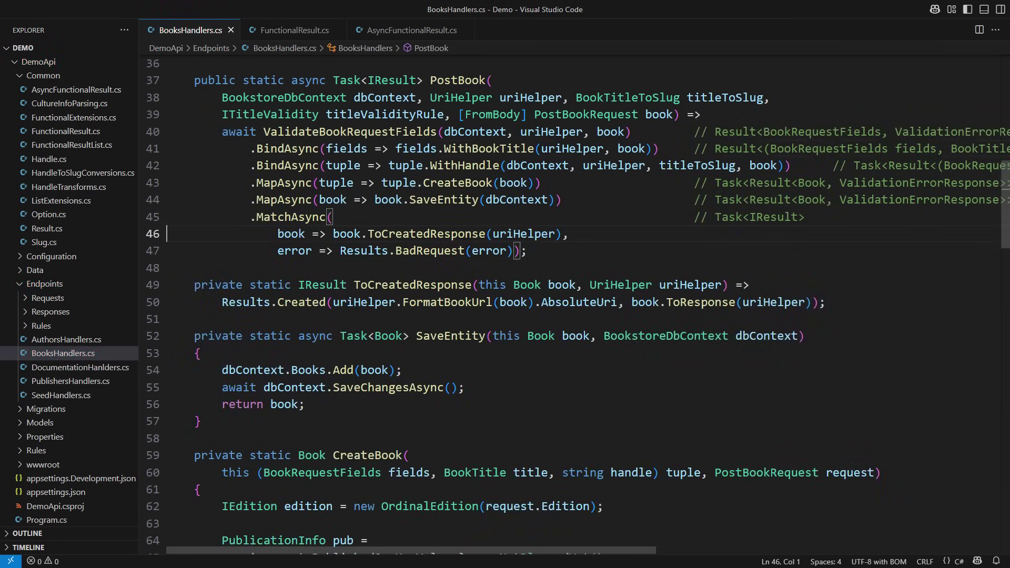
- Add the // Task<IResult> comment, make PostBook => await the chain, align comments, and save BooksHandlers.cs
key("Up")
key("Up")
key("Up")
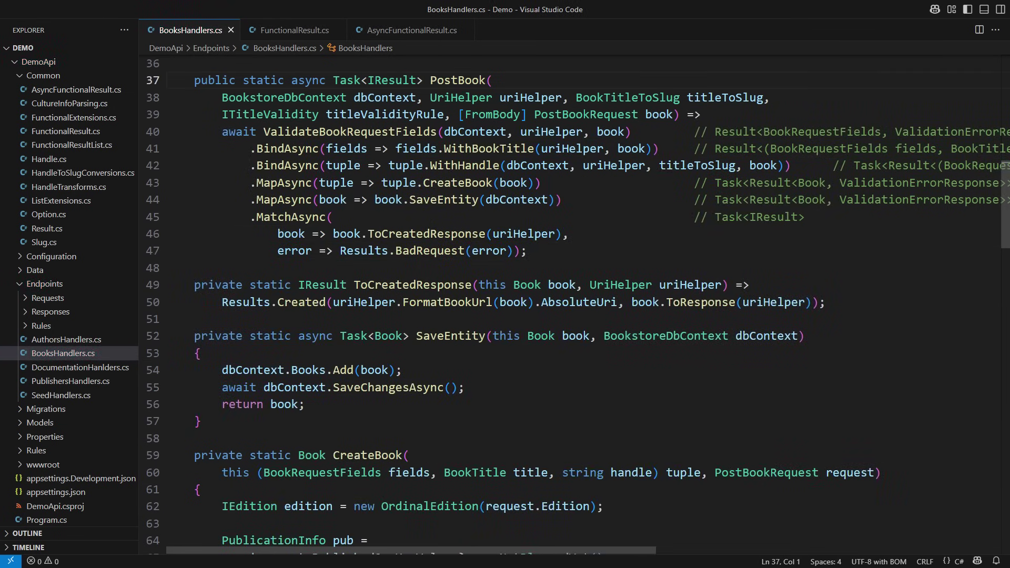